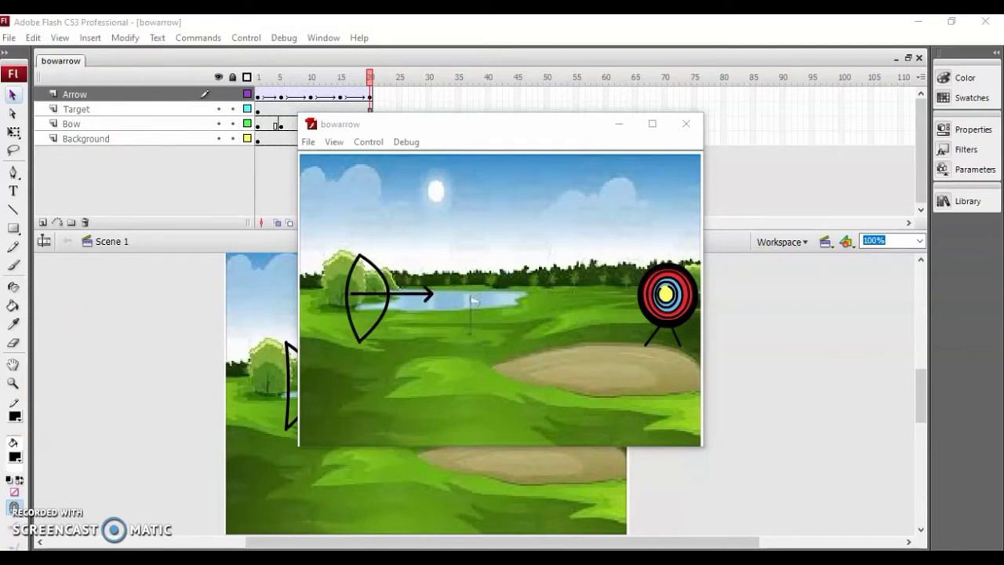
- Close the bowarrow movie preview and create a new Flash File (ActionScript 3.0) document
click(685, 125)
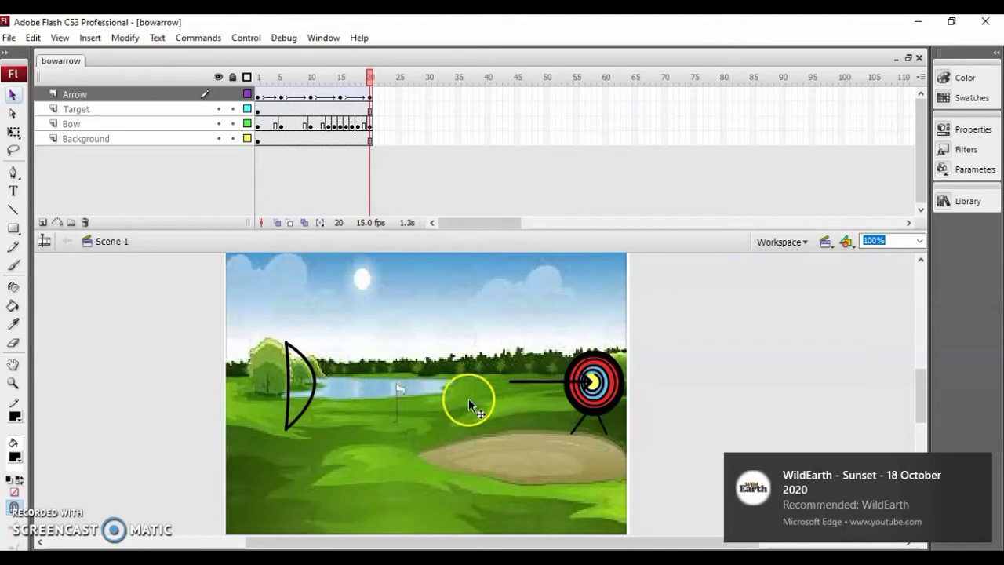
click(10, 38)
click(47, 54)
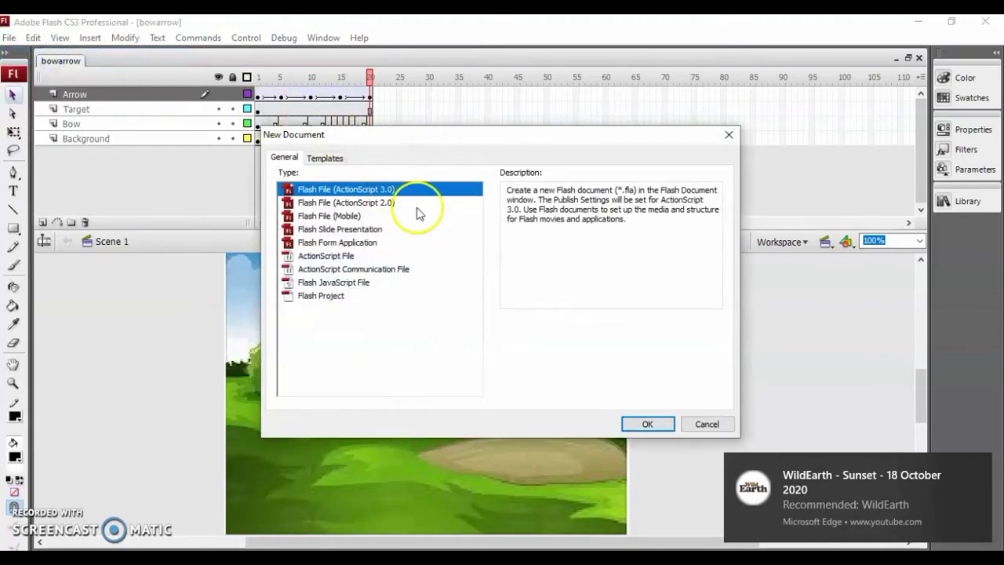
click(635, 423)
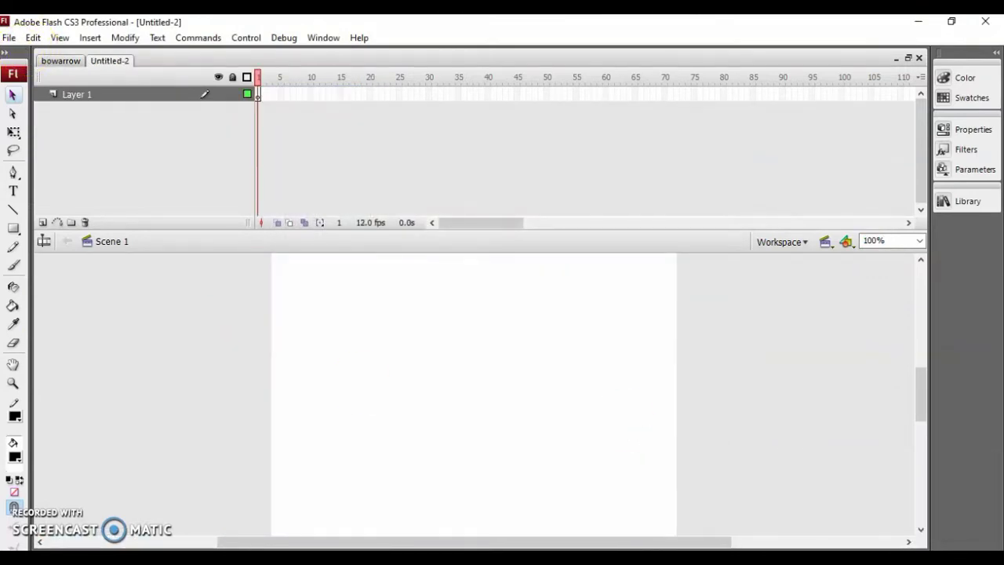
- Import the grass_background image from the images folder onto the stage
click(9, 39)
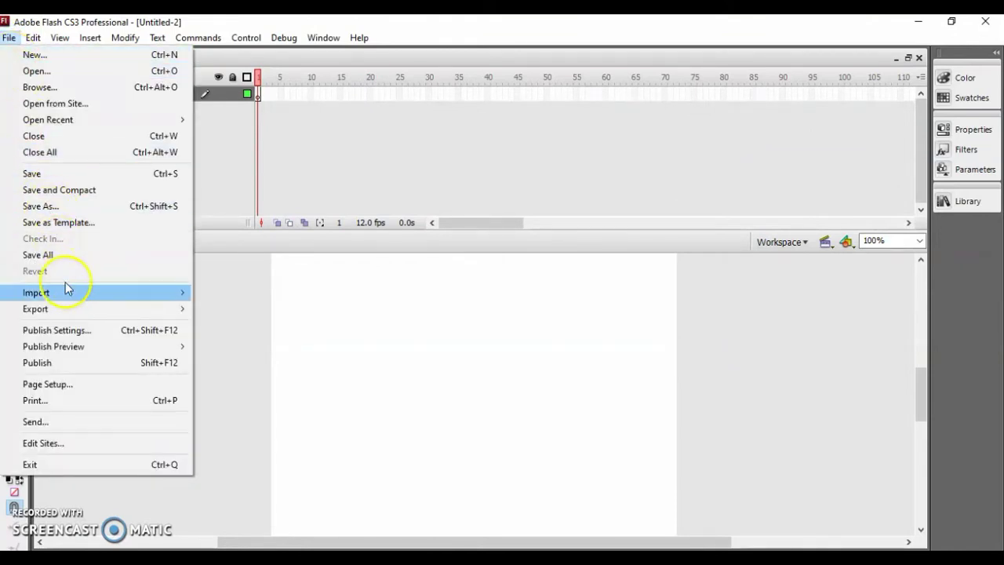
mouse_move(67, 297)
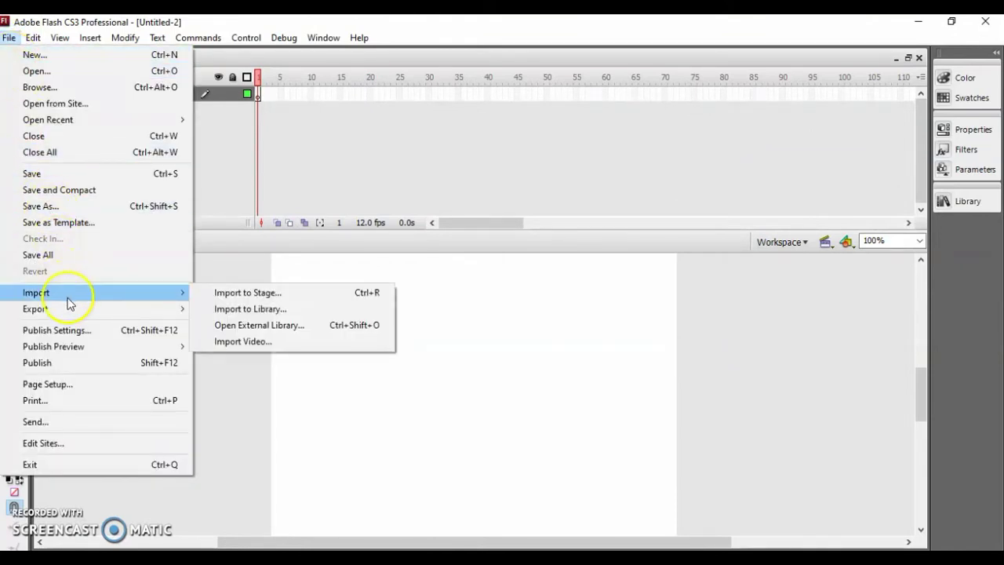
click(250, 292)
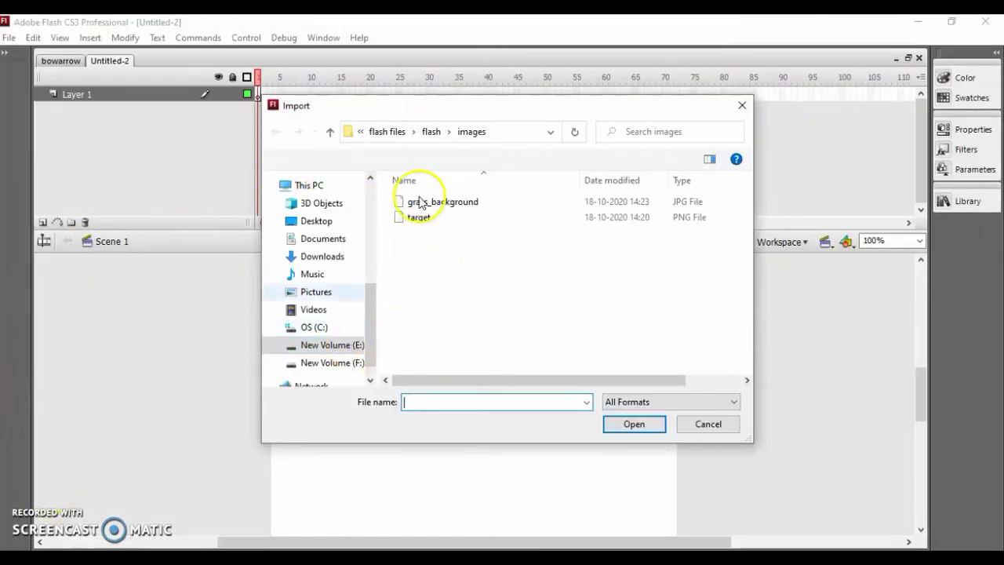
click(442, 202)
click(633, 425)
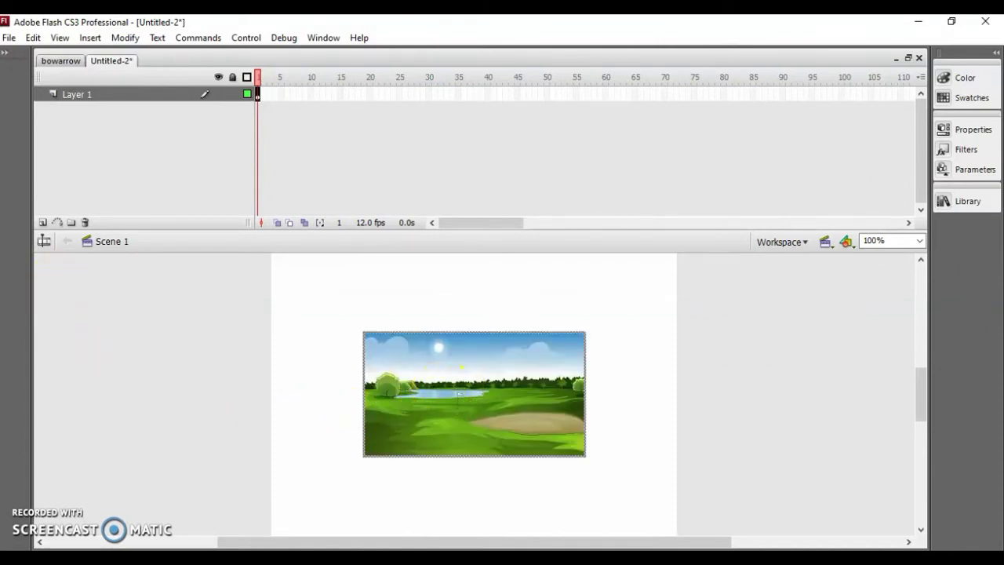
- Enlarge the grass background image with the Free Transform tool until it covers the whole stage
click(16, 76)
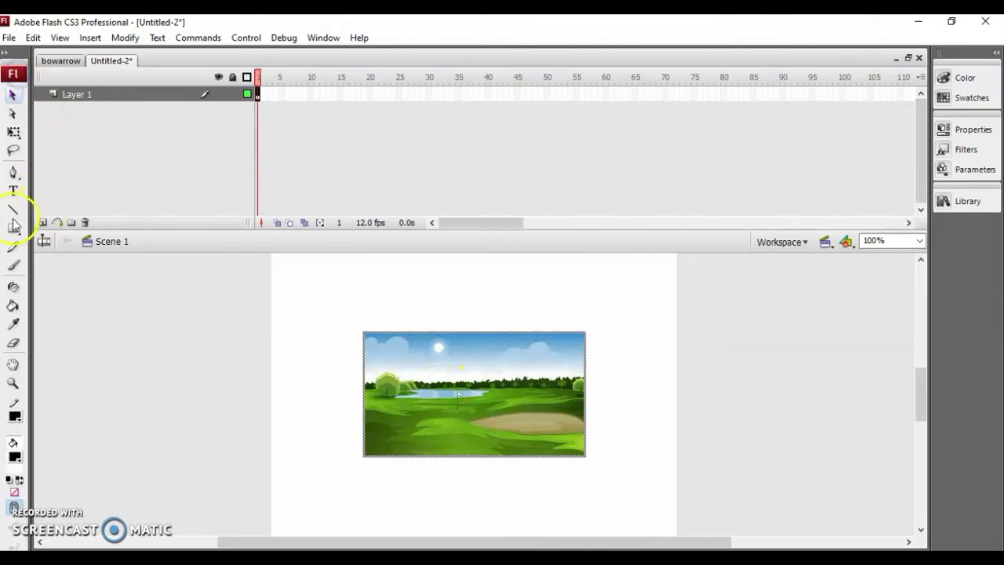
click(13, 132)
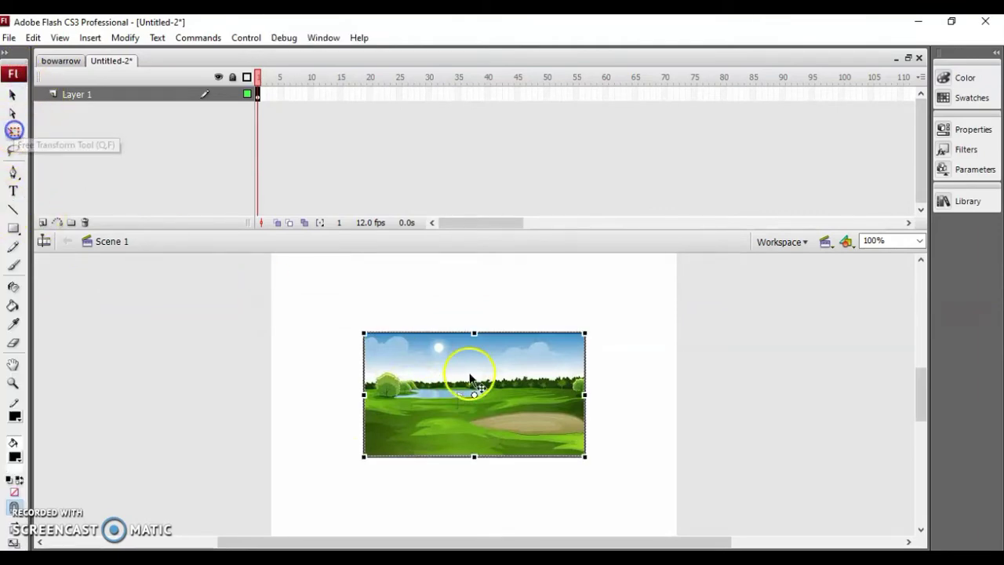
drag(364, 333, 273, 254)
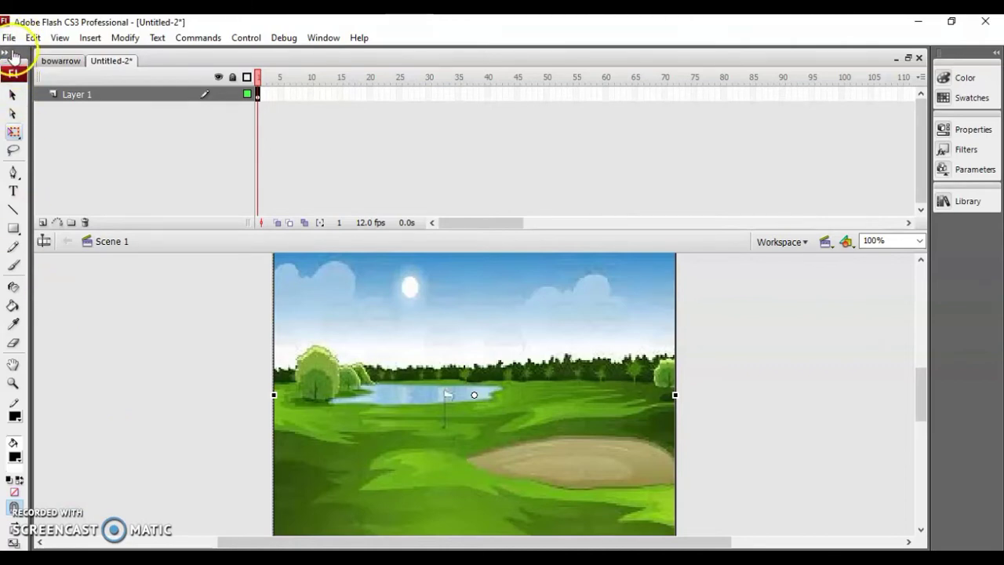
- Rename Layer 1 as Background
double_click(71, 95)
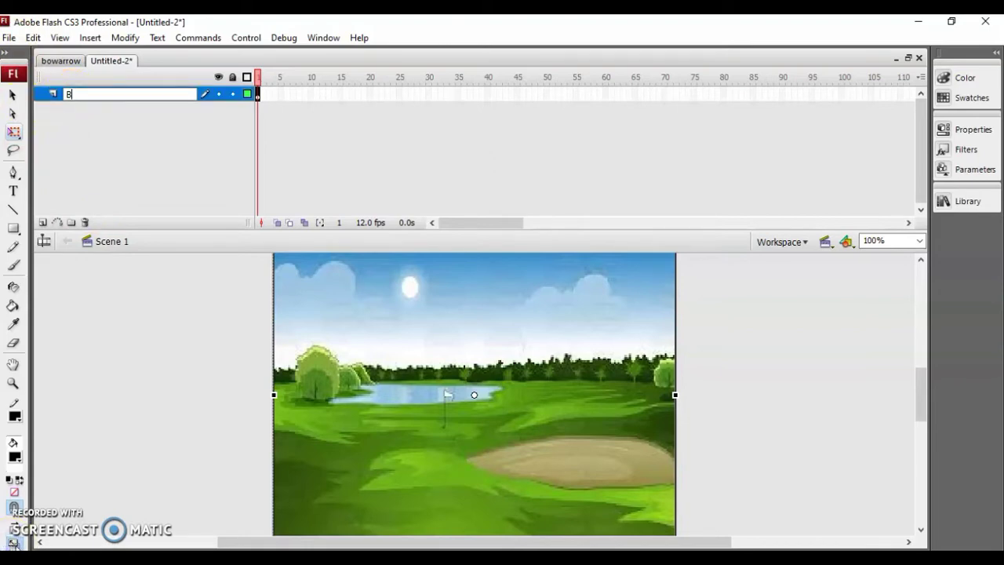
text(Background)
key(Return)
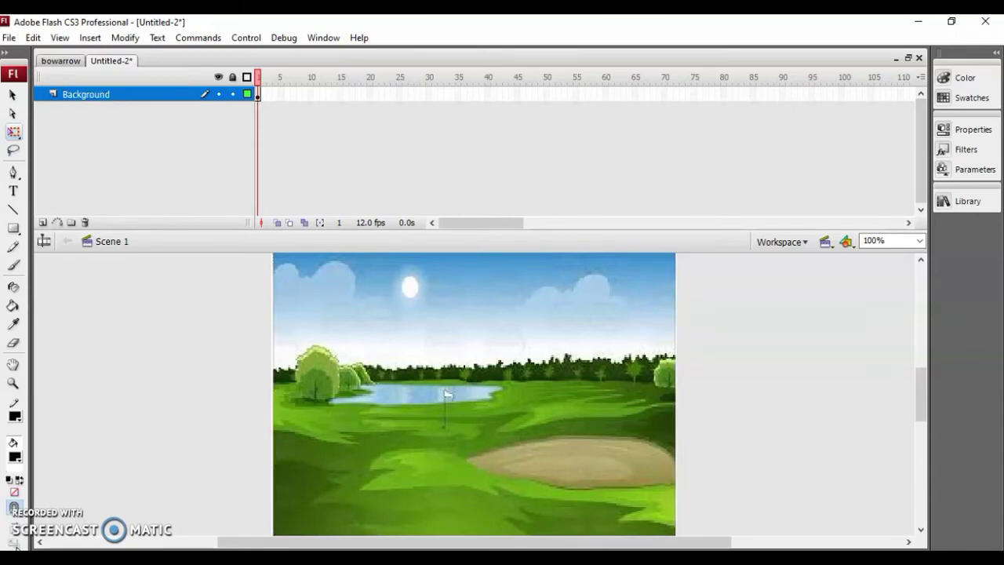
- Add a new layer above Background and name it Target
click(43, 224)
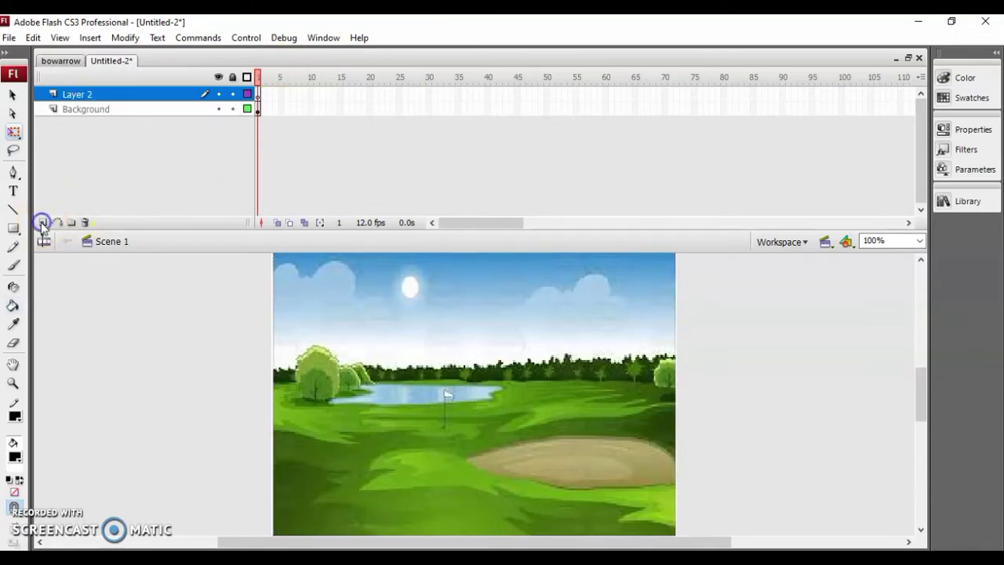
double_click(81, 95)
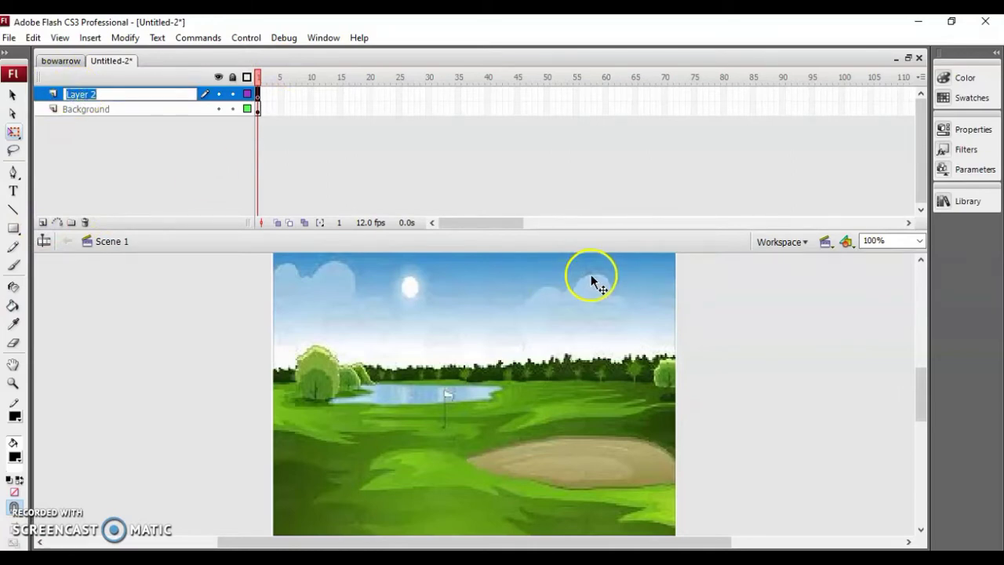
text(Target)
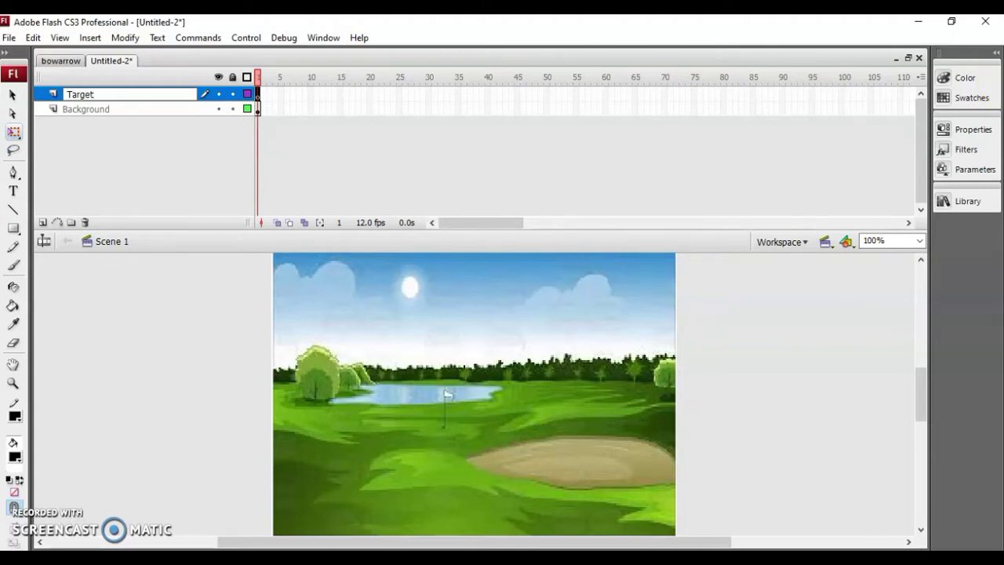
click(131, 407)
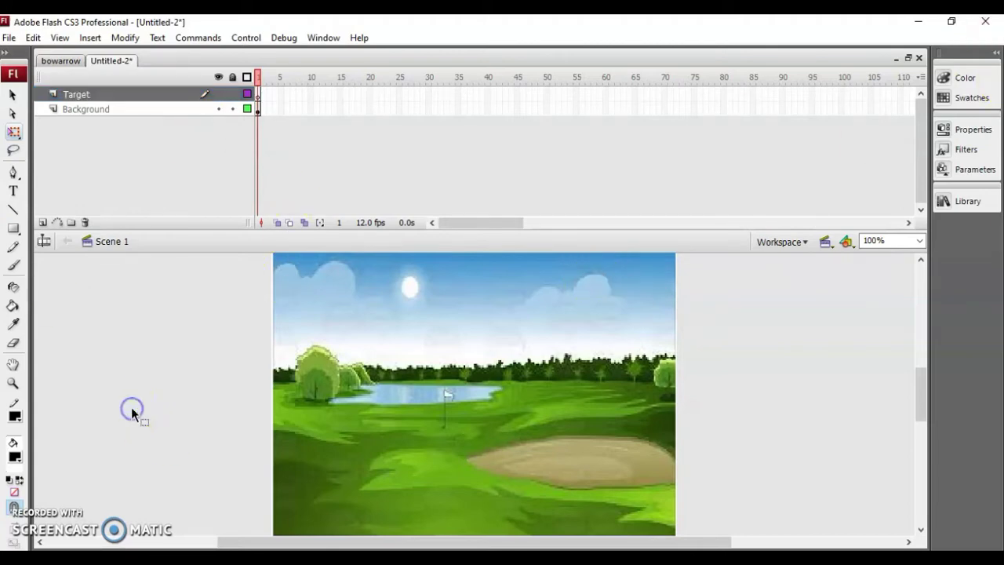
- Draw three nested circle outlines of decreasing size beside the stage with the Oval tool, using a black stroke and no fill
drag(14, 232, 60, 280)
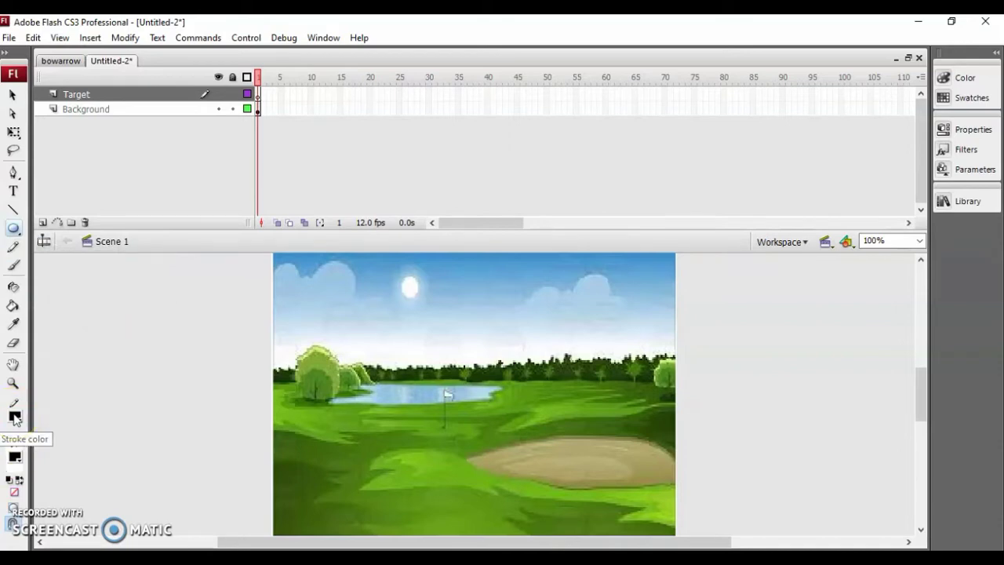
click(15, 457)
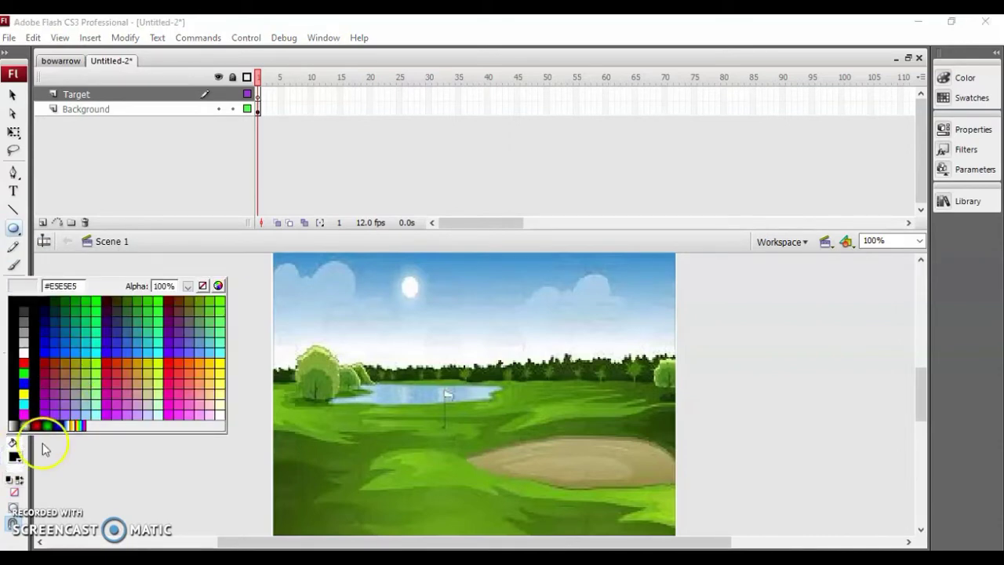
click(203, 286)
drag(94, 312, 195, 419)
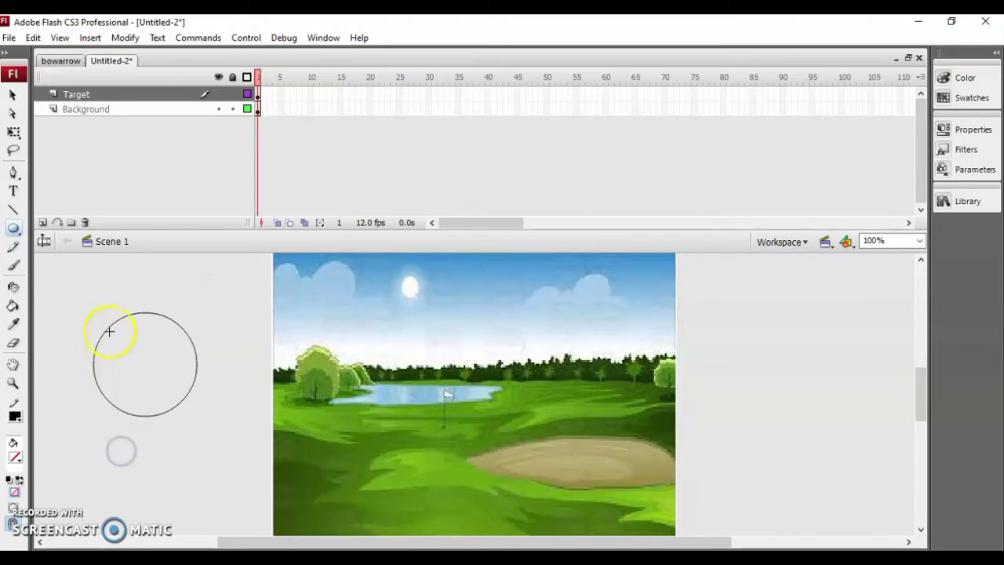
drag(109, 329, 185, 405)
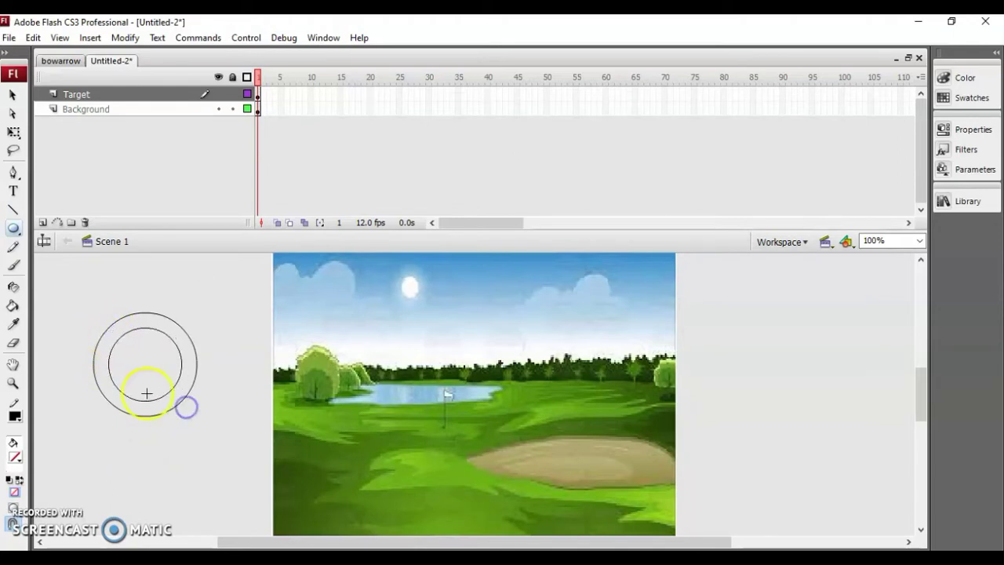
drag(120, 354, 160, 390)
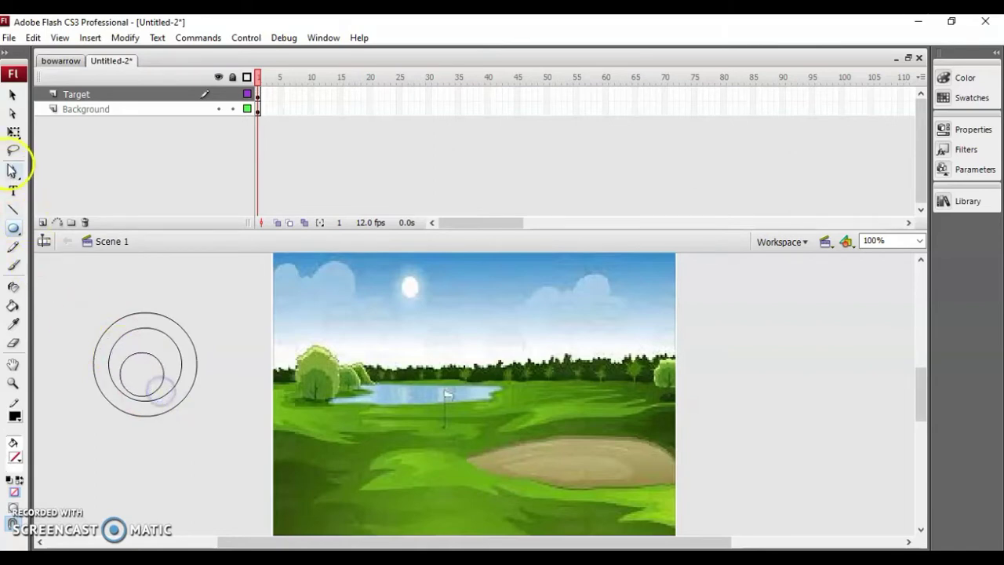
- Centre the smallest circle within the two outer rings and draw a small bullseye circle in its middle
click(13, 131)
click(142, 355)
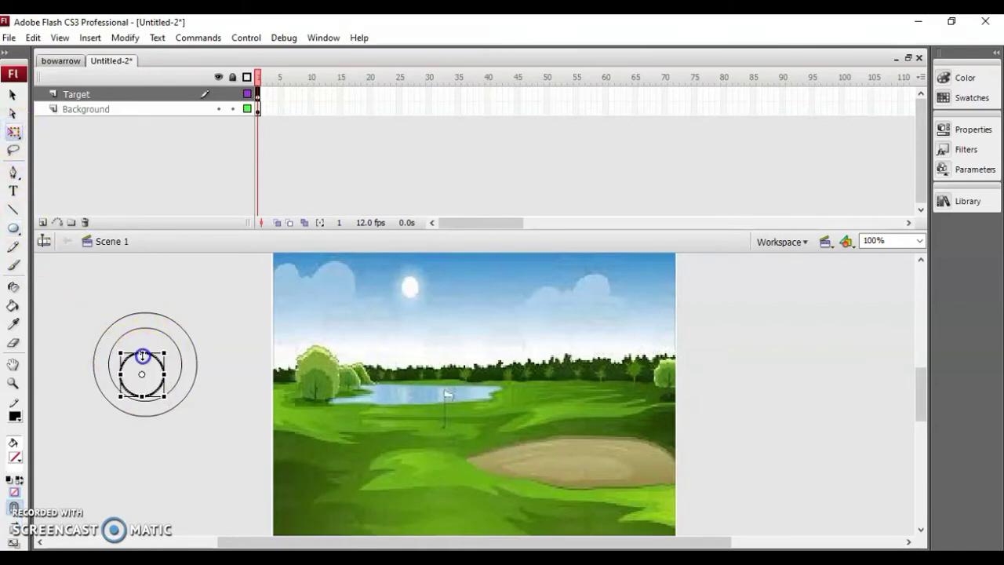
drag(142, 353, 161, 367)
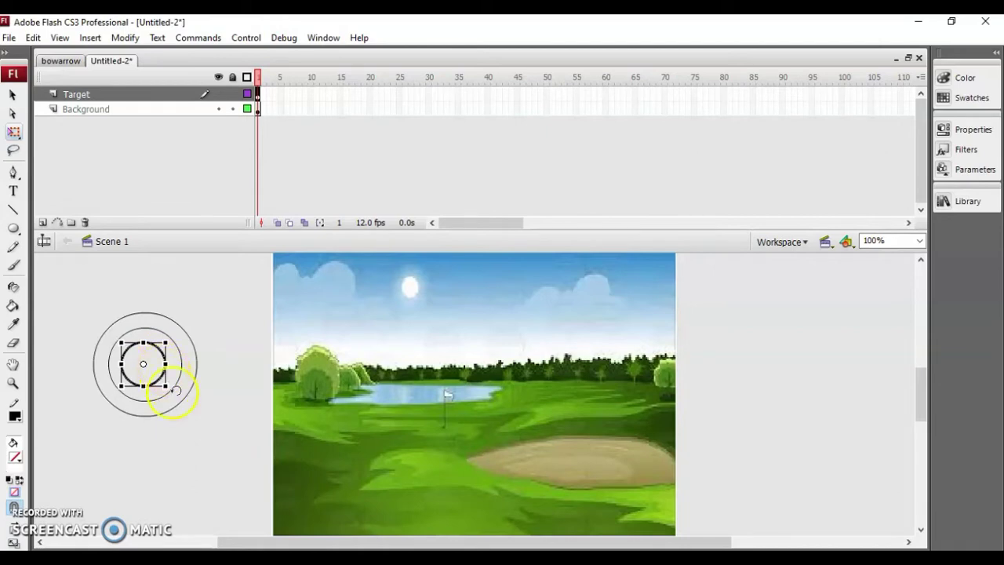
click(186, 444)
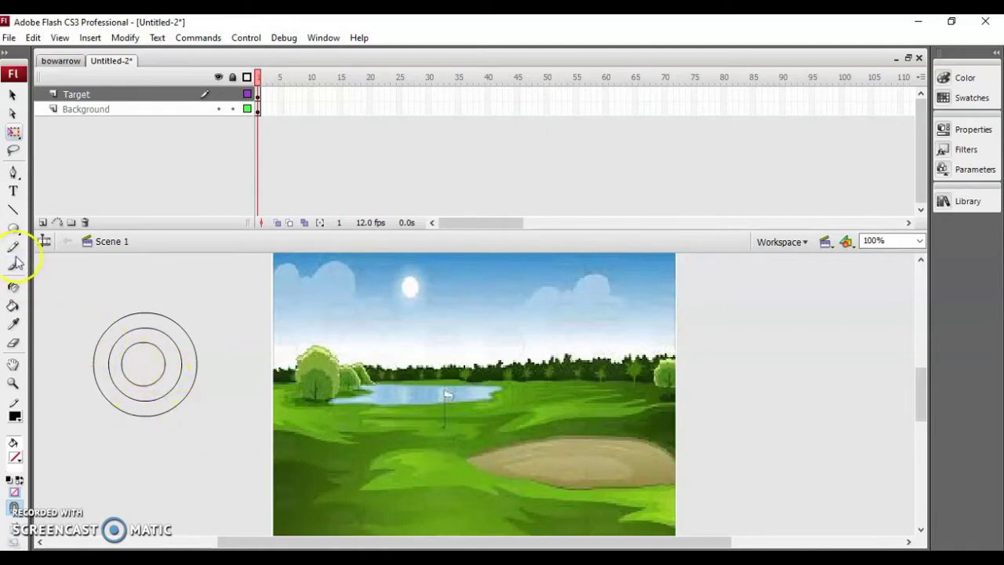
click(12, 227)
drag(140, 361, 152, 373)
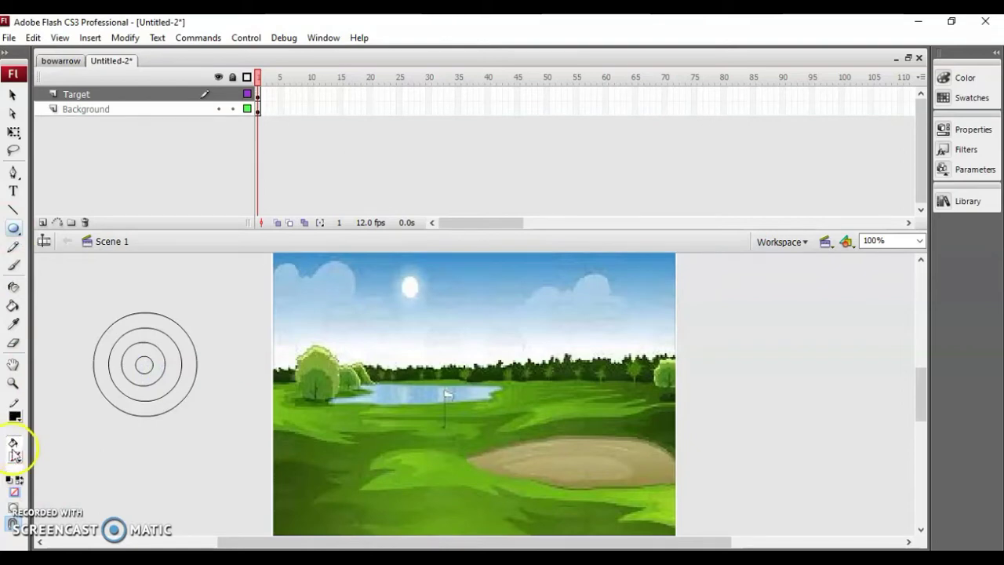
- Fill the target's bullseye and the ring around it with dark blue using the Paint Bucket tool
click(15, 455)
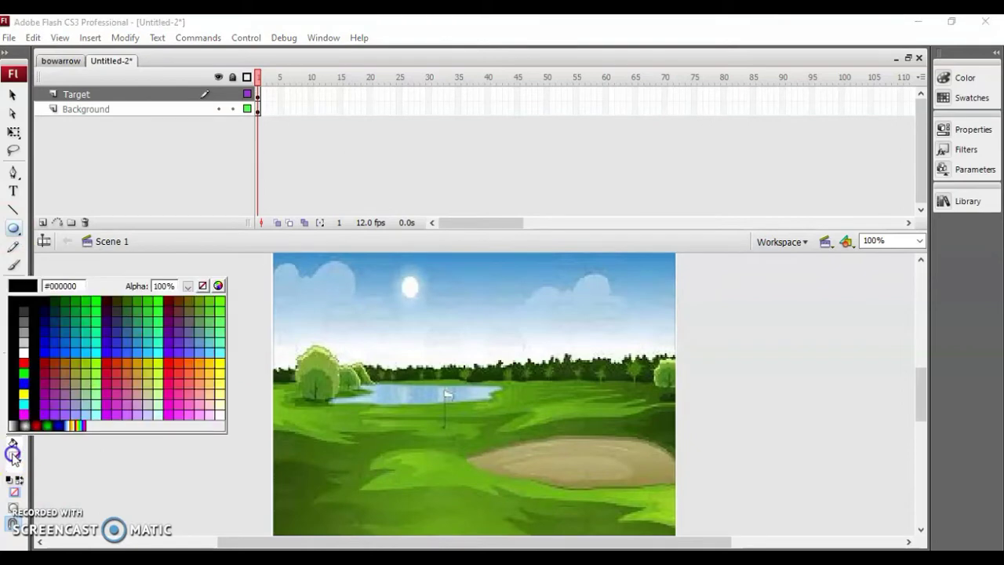
click(26, 383)
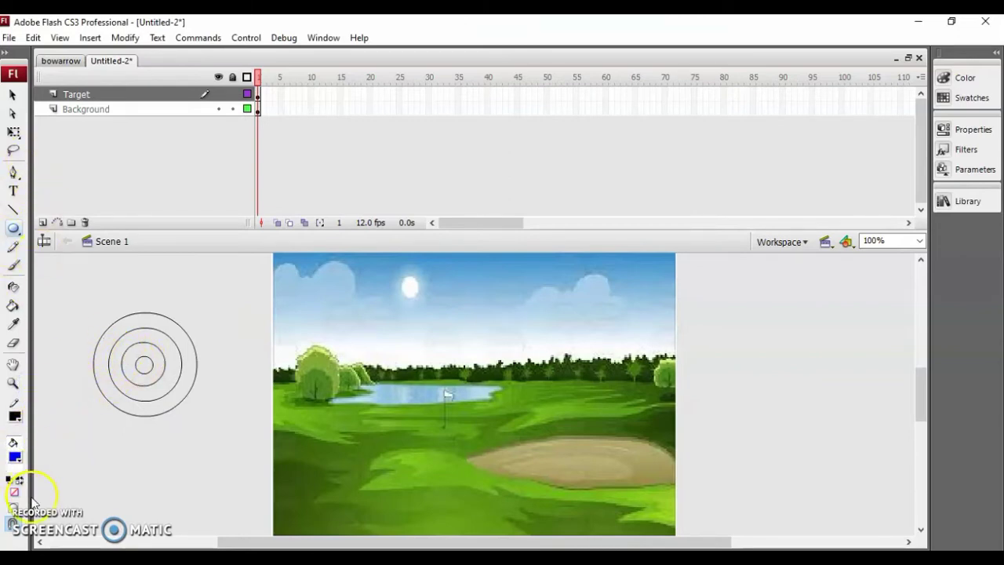
click(14, 306)
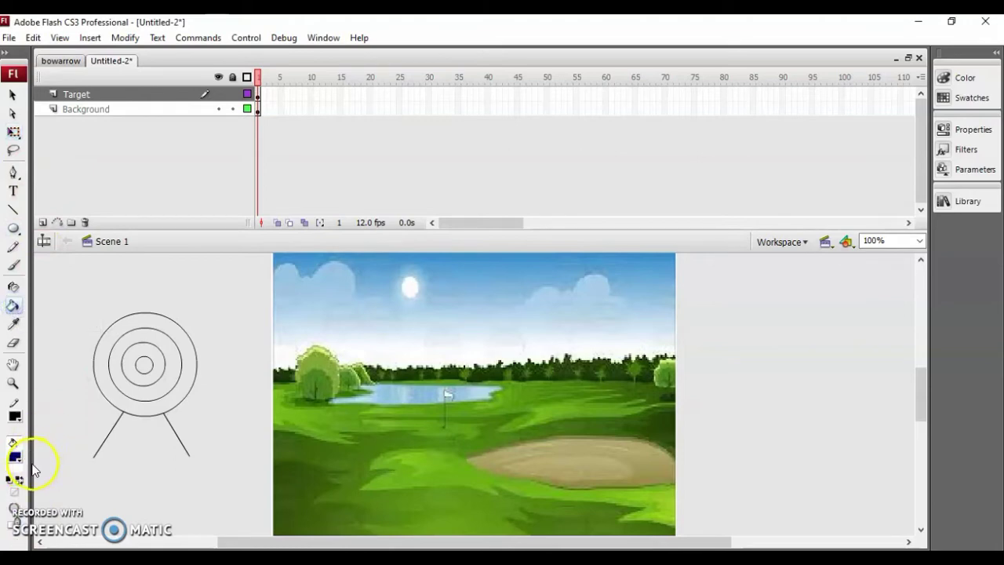
click(141, 361)
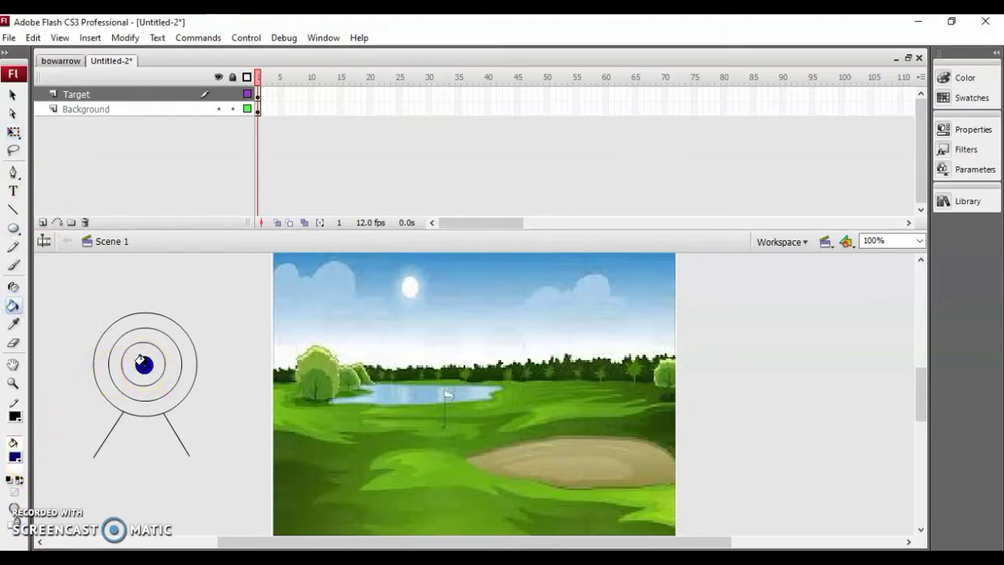
click(139, 343)
- Fill the target's bullseye with yellow
click(12, 455)
click(14, 459)
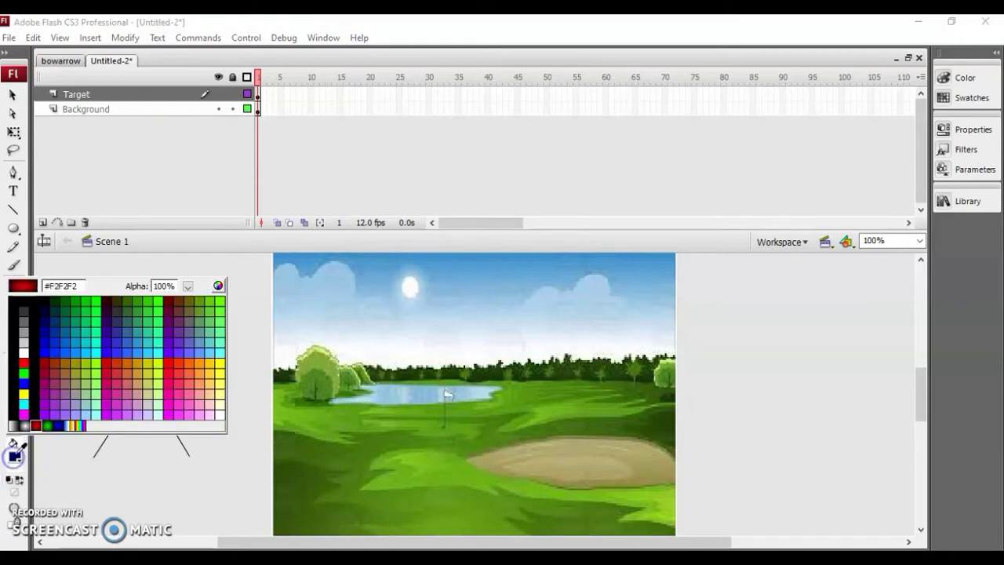
click(28, 390)
click(133, 358)
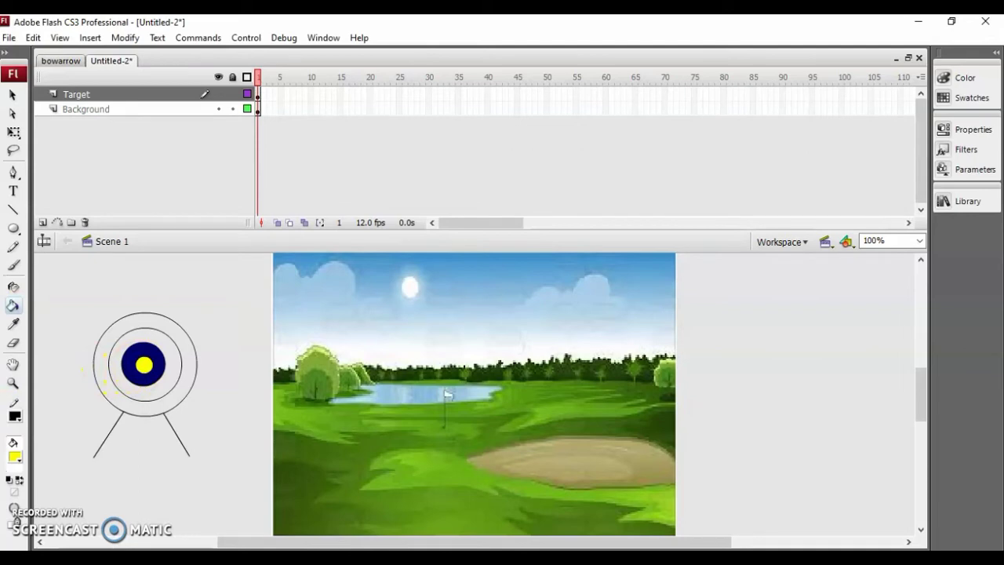
- Fill the ring outside the dark blue one with red
click(11, 463)
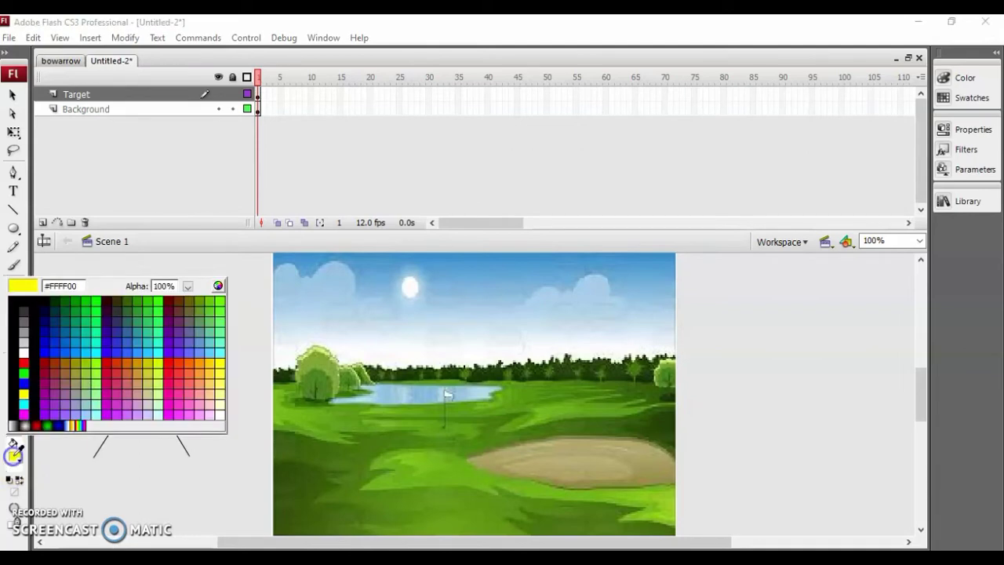
click(24, 369)
click(126, 342)
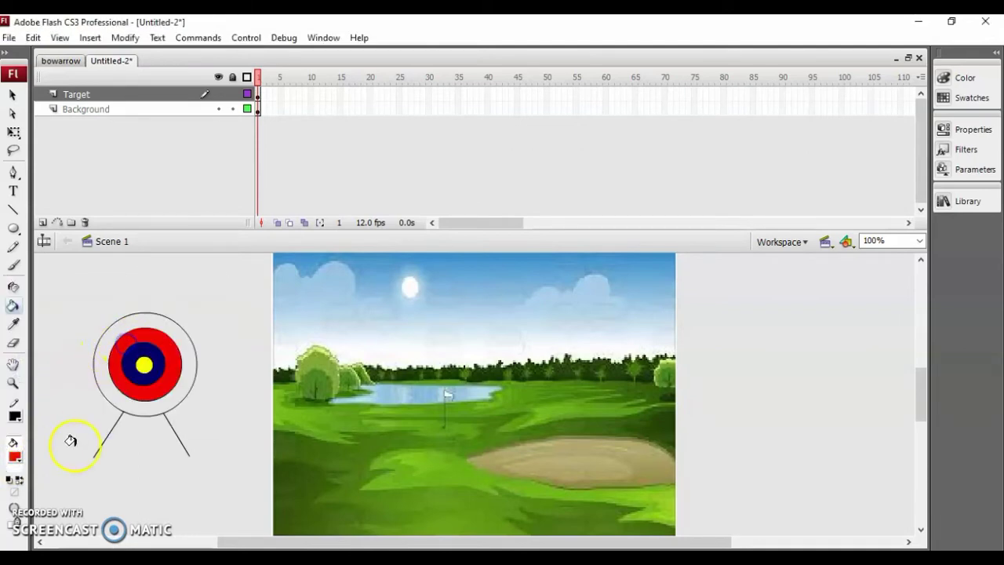
- Fill the target's outermost ring with black using the Paint Bucket tool
click(14, 457)
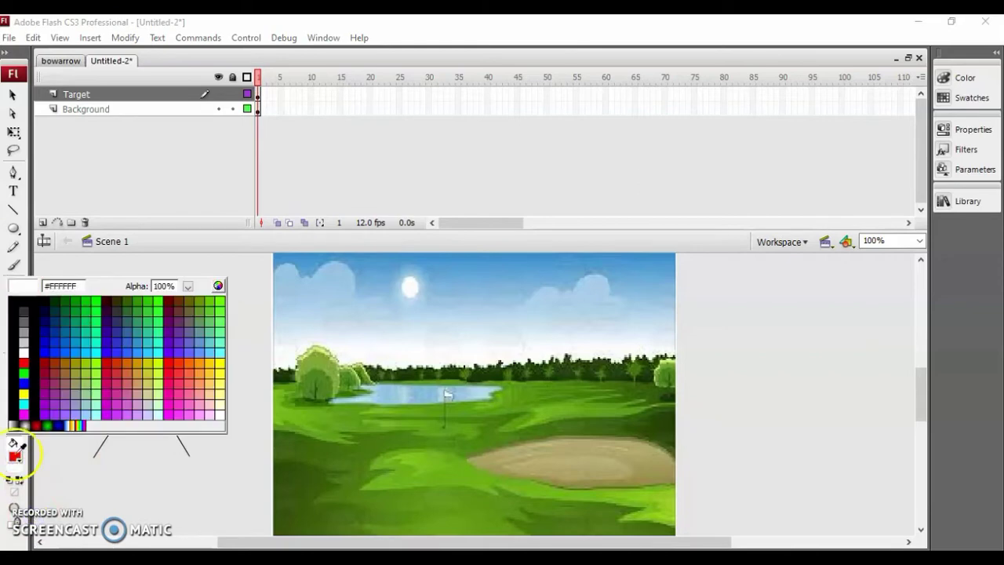
click(55, 301)
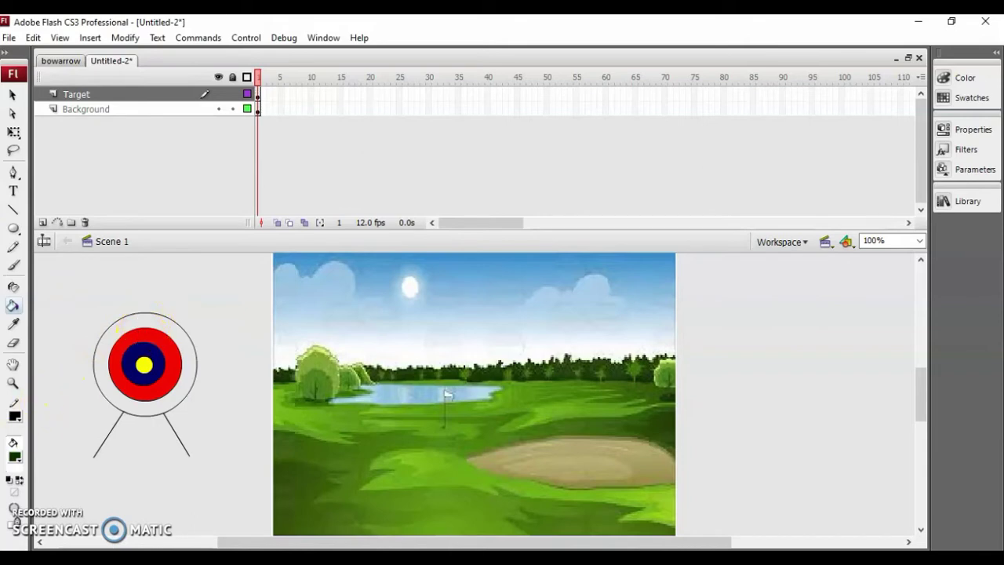
click(14, 457)
click(17, 369)
click(94, 332)
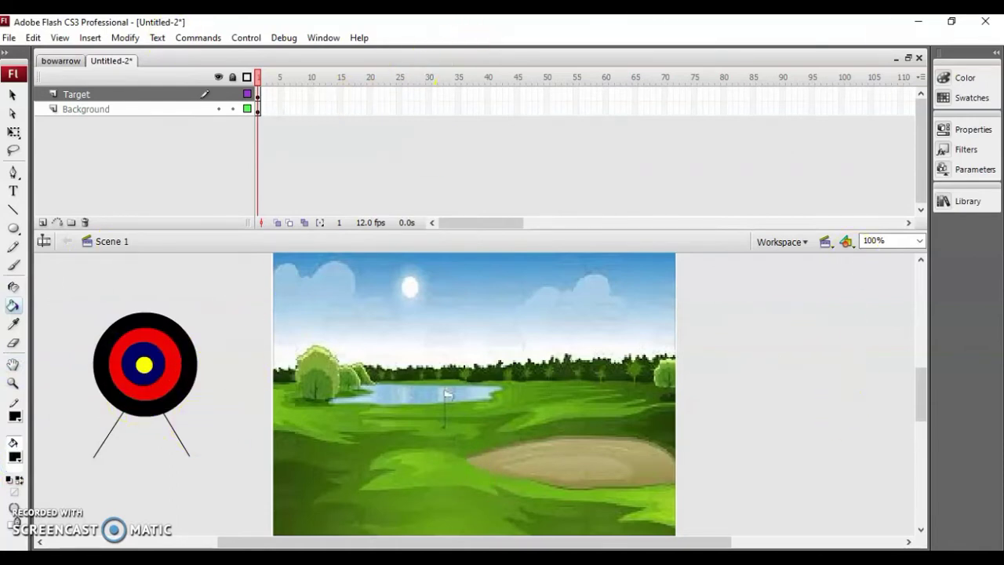
- Shrink and slightly narrow the whole target with Free Transform and place it near the right edge of the grass scene
click(12, 131)
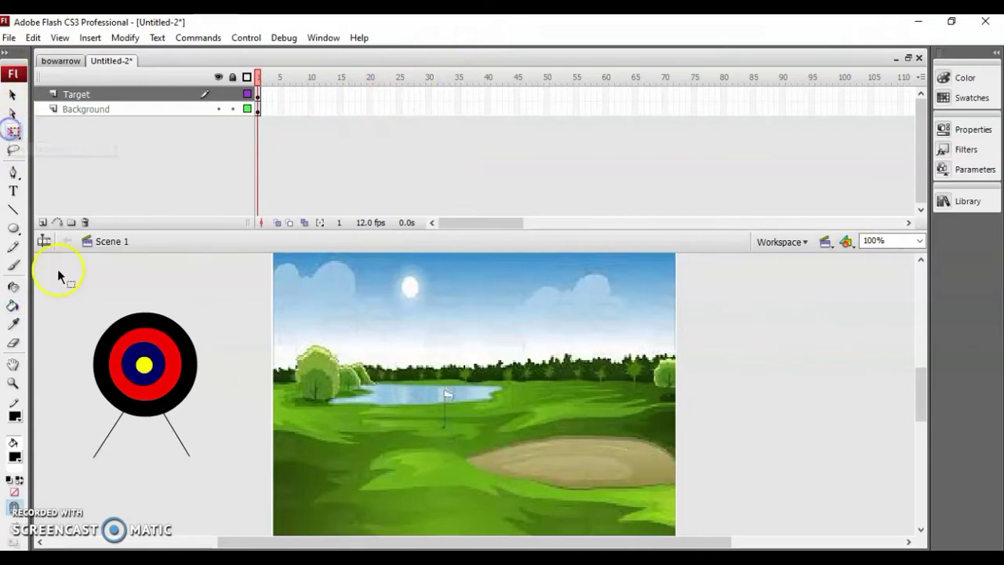
click(61, 441)
drag(232, 479, 232, 479)
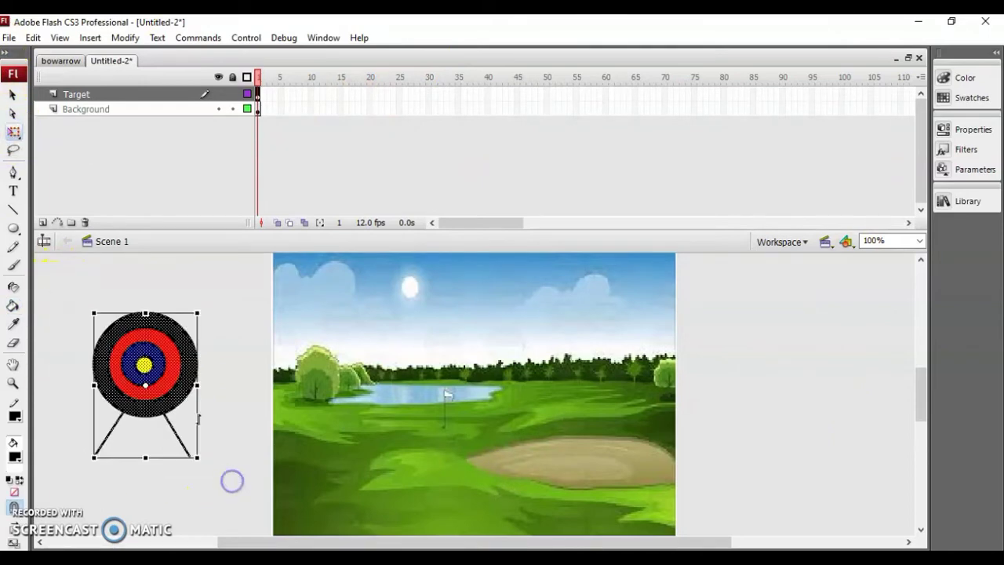
drag(199, 314, 162, 367)
mouse_move(129, 401)
mouse_down()
mouse_move(610, 402)
mouse_move(648, 382)
mouse_up()
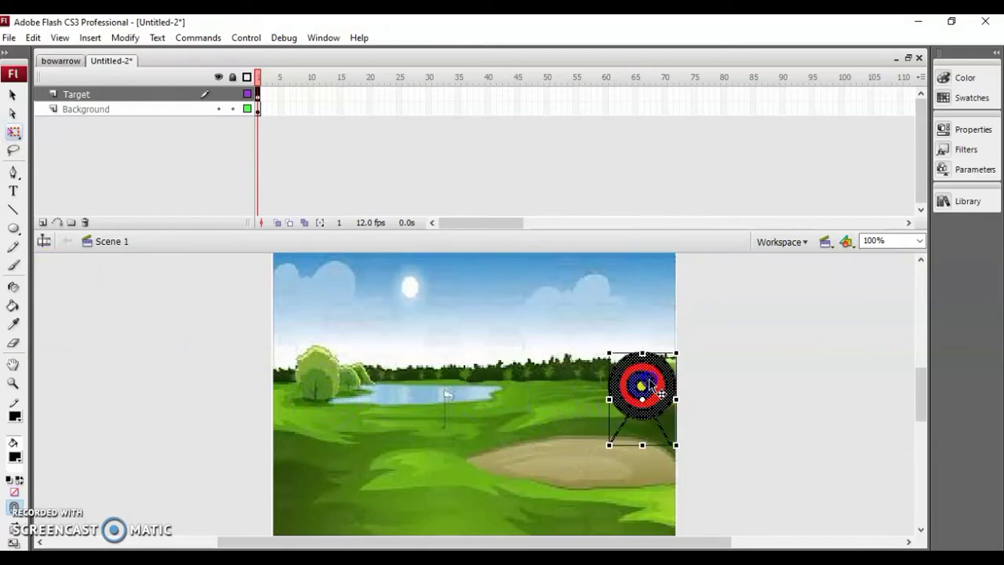
drag(610, 354, 623, 355)
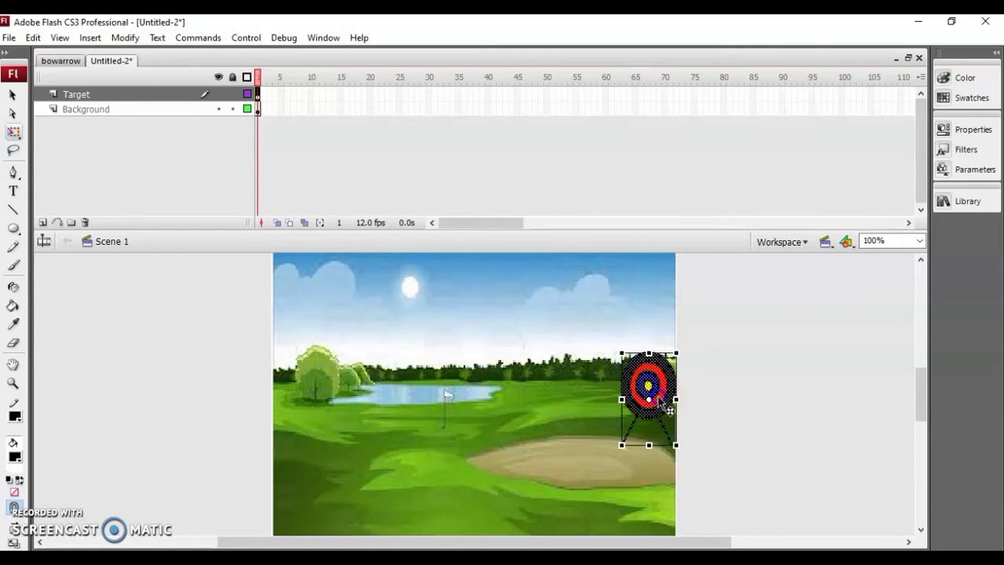
drag(652, 390, 641, 390)
click(463, 393)
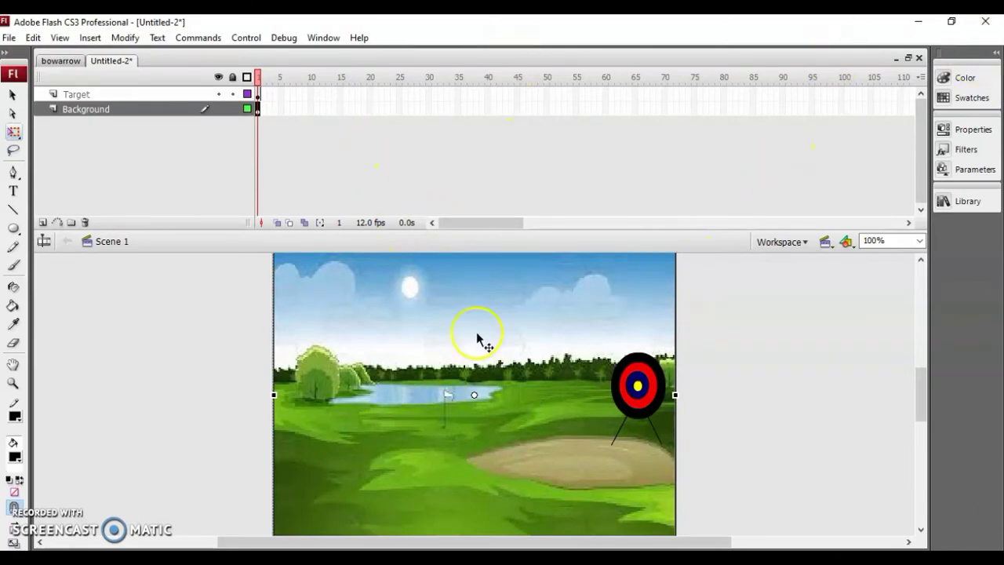
- Add a new layer above Target and name it Bow
click(42, 222)
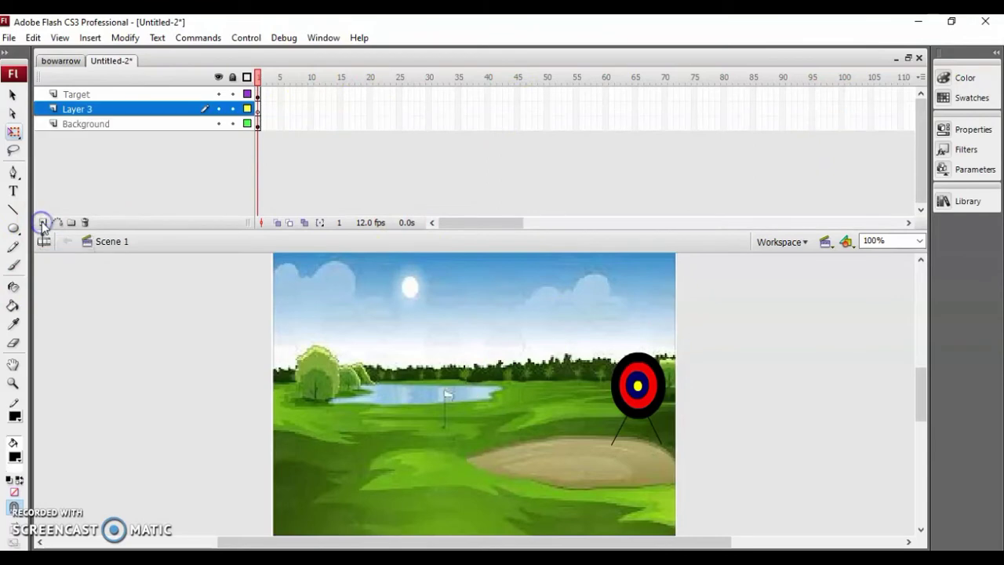
drag(96, 106, 105, 95)
double_click(104, 93)
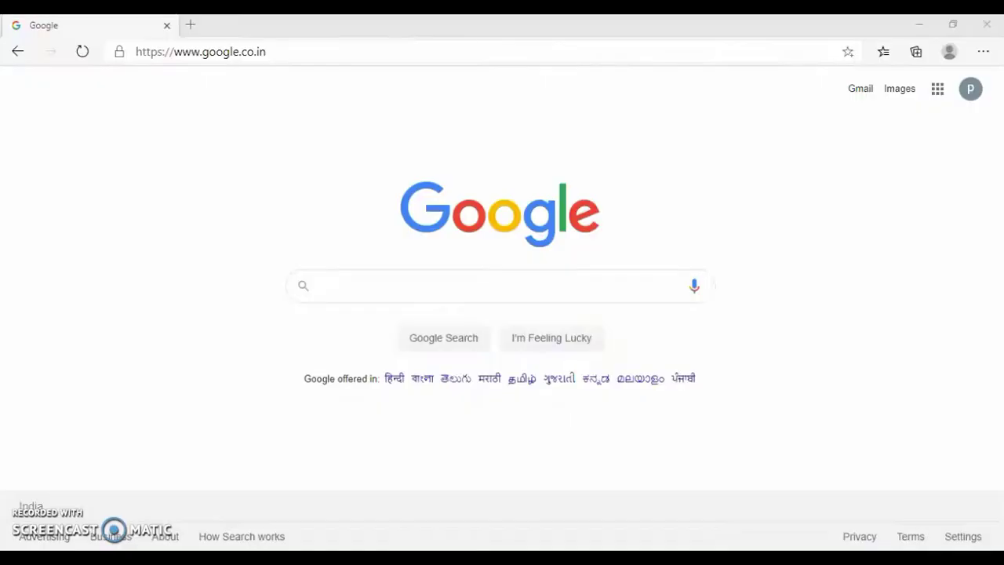
click(85, 99)
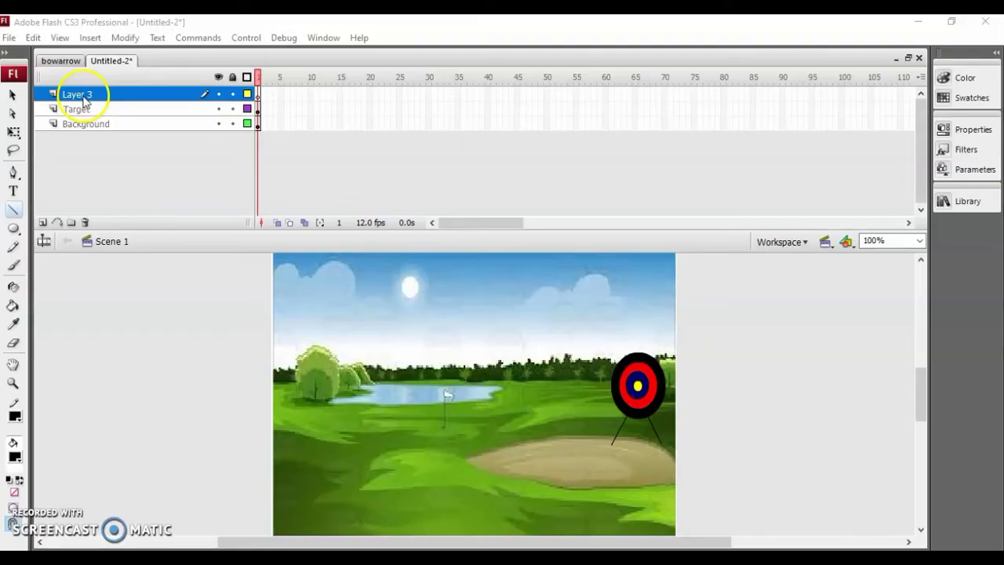
double_click(83, 96)
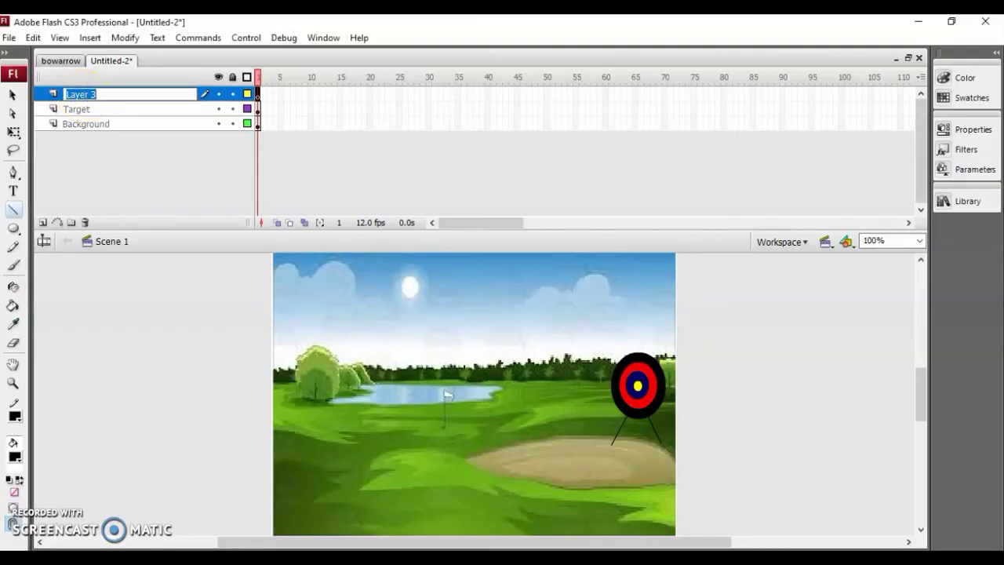
text(Bo)
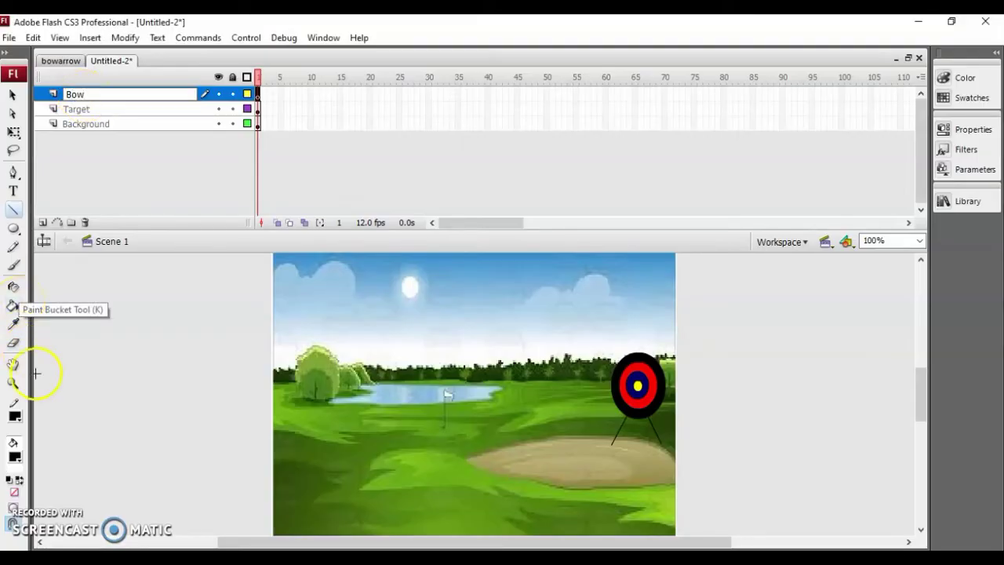
text(w)
- Draw two black vertical lines side by side near the scene's left tree with stroke height 6, the left one longer
click(13, 212)
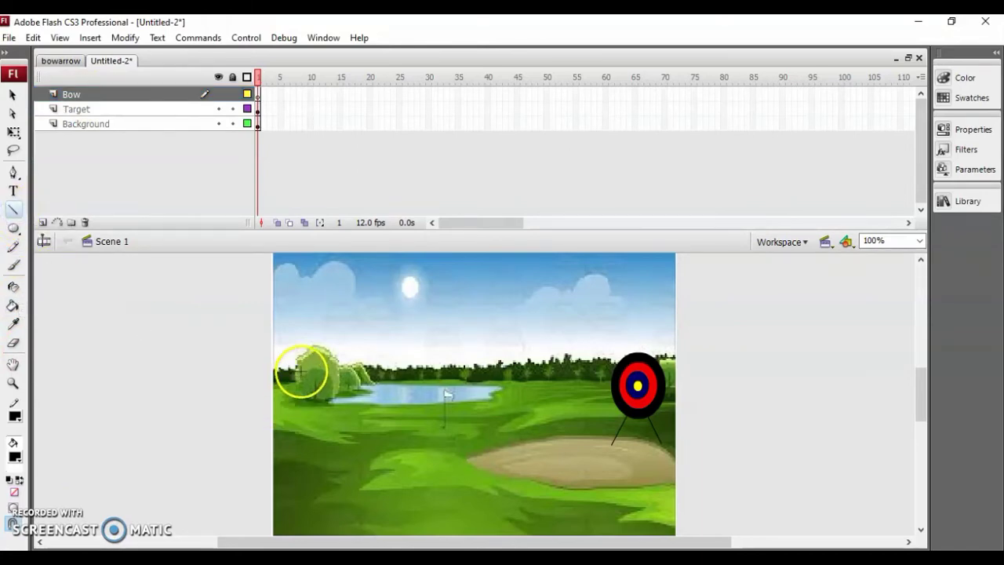
click(977, 131)
drag(642, 153, 643, 154)
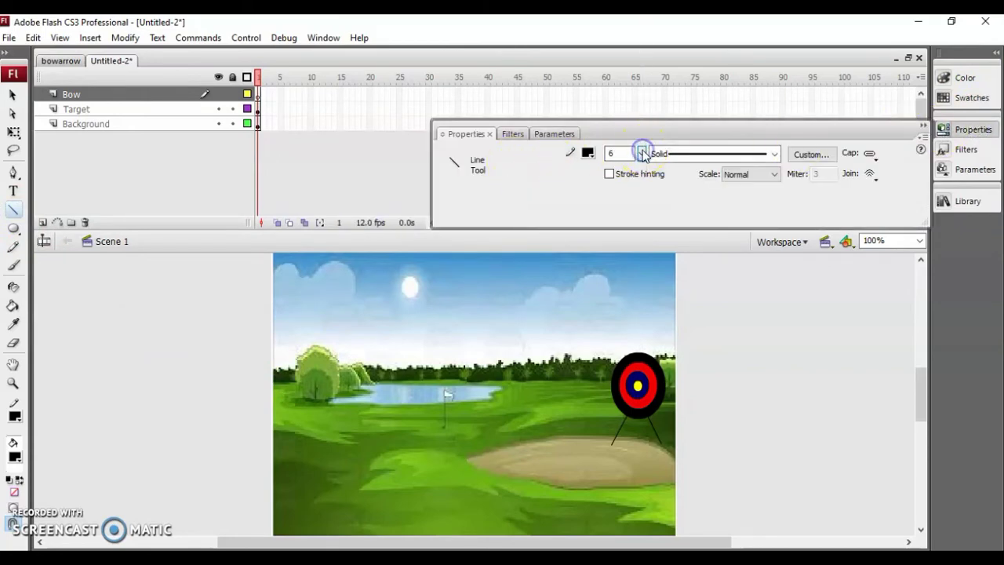
click(318, 336)
mouse_move(318, 336)
mouse_down()
mouse_move(328, 408)
mouse_move(318, 438)
mouse_up()
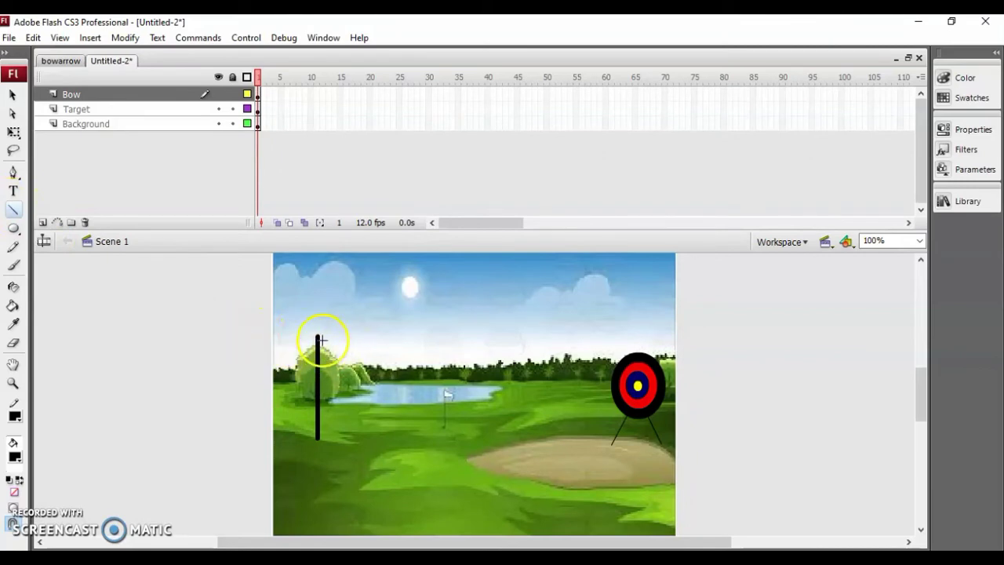
drag(309, 317, 309, 446)
- Bend the shorter vertical line outward to the right into a curved bow shape
key(v)
click(311, 375)
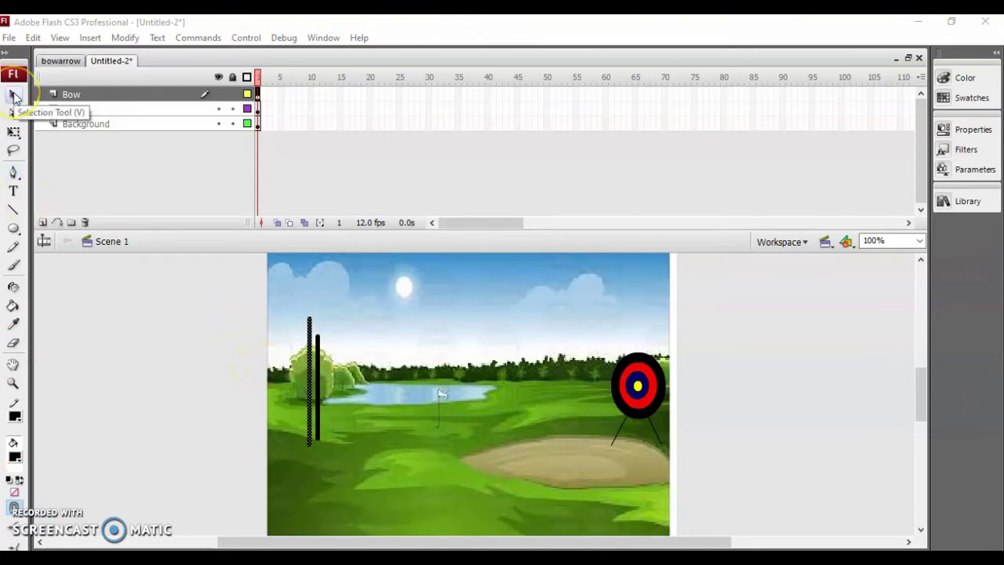
click(319, 375)
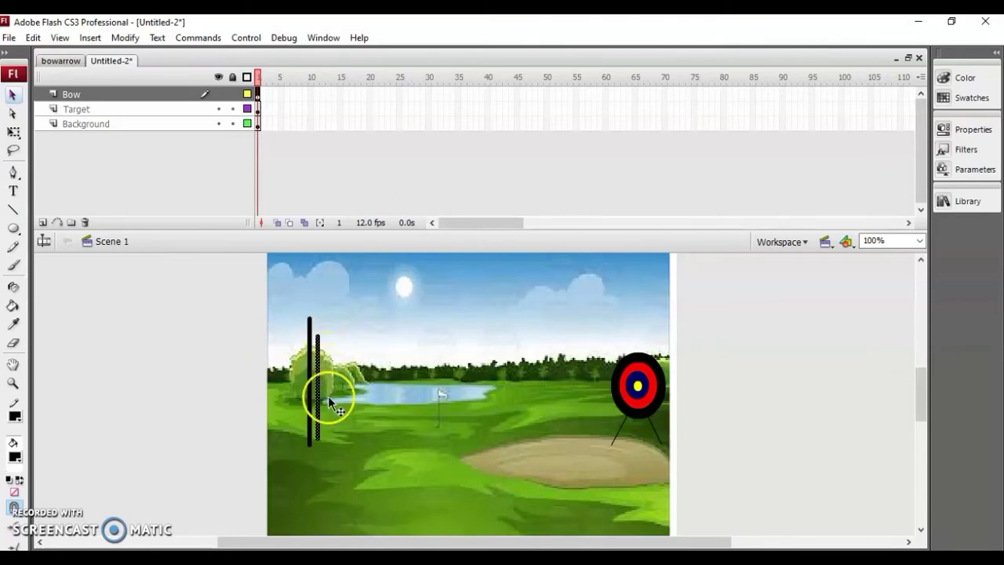
click(330, 397)
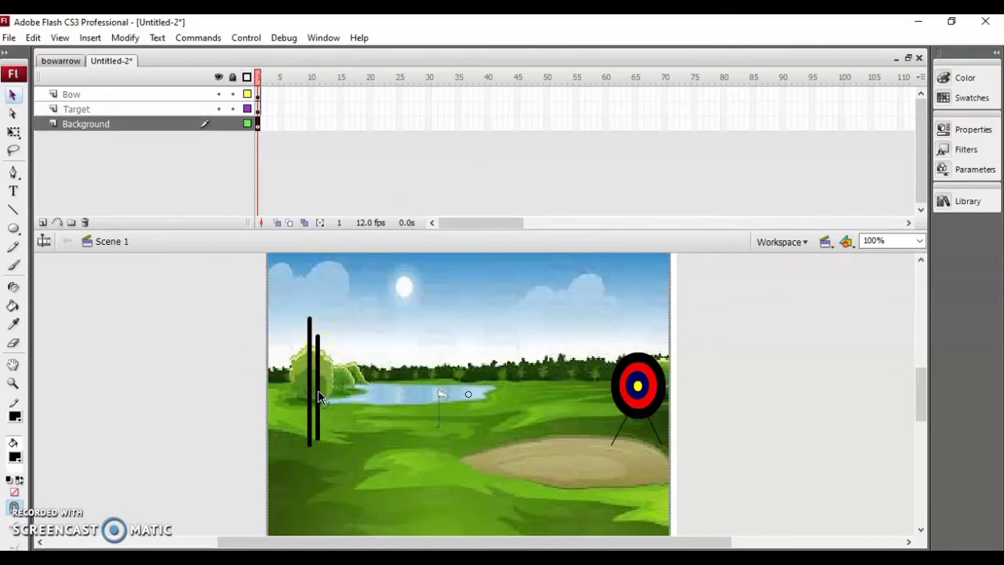
drag(318, 390, 353, 394)
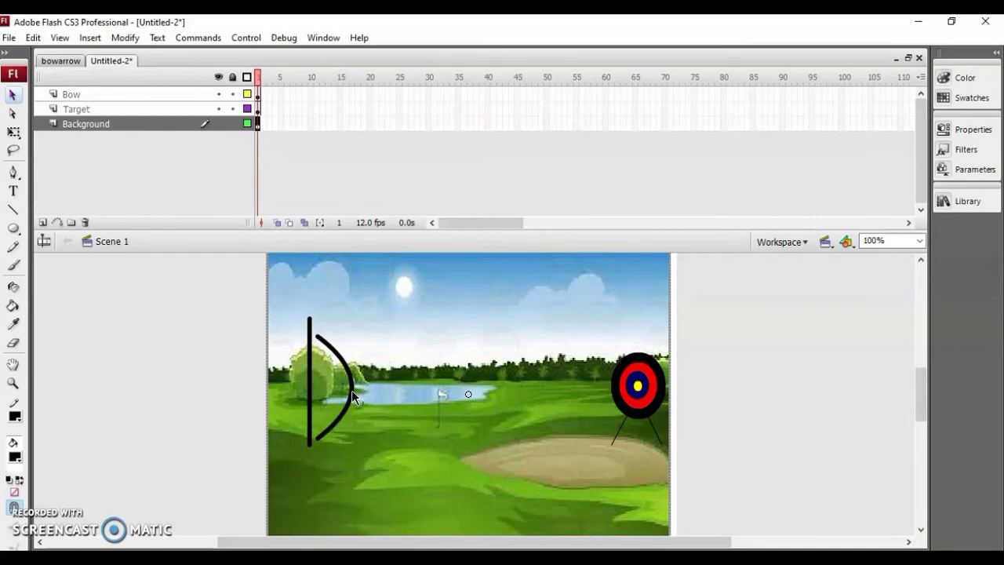
- Move the curved line against the longer vertical line so that both its ends touch the bowstring
click(352, 392)
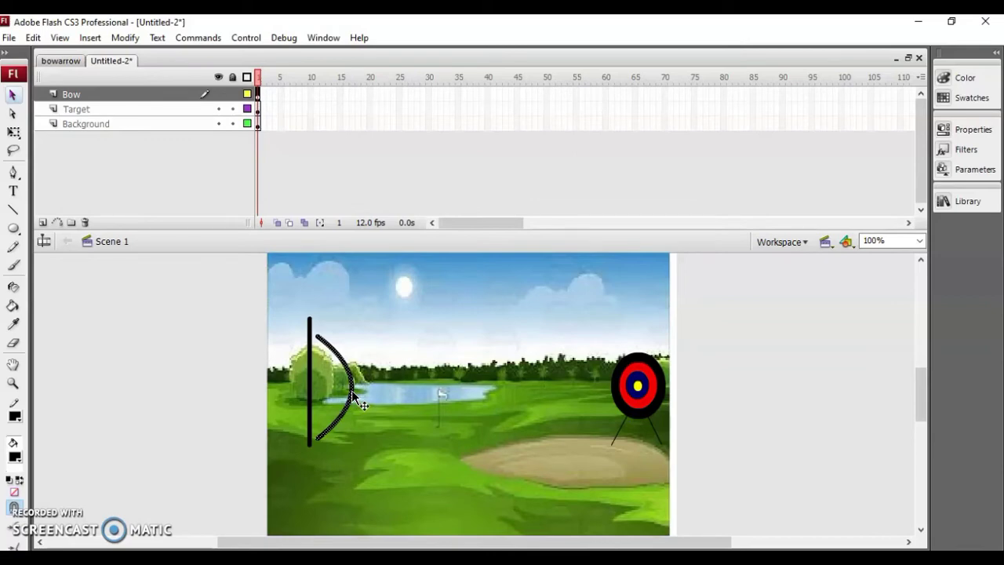
shift+click(309, 339)
drag(344, 380, 337, 366)
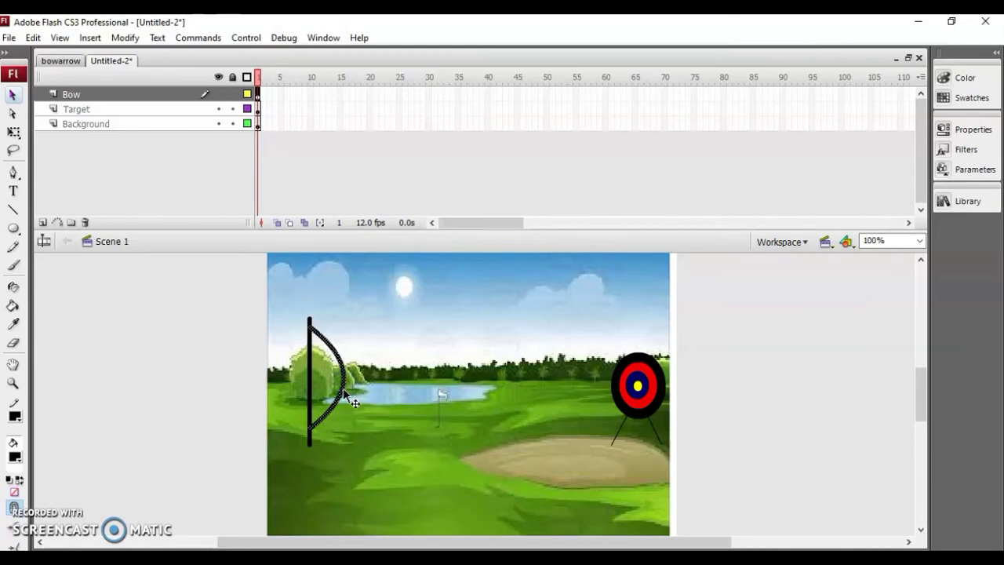
click(311, 429)
drag(311, 429, 314, 433)
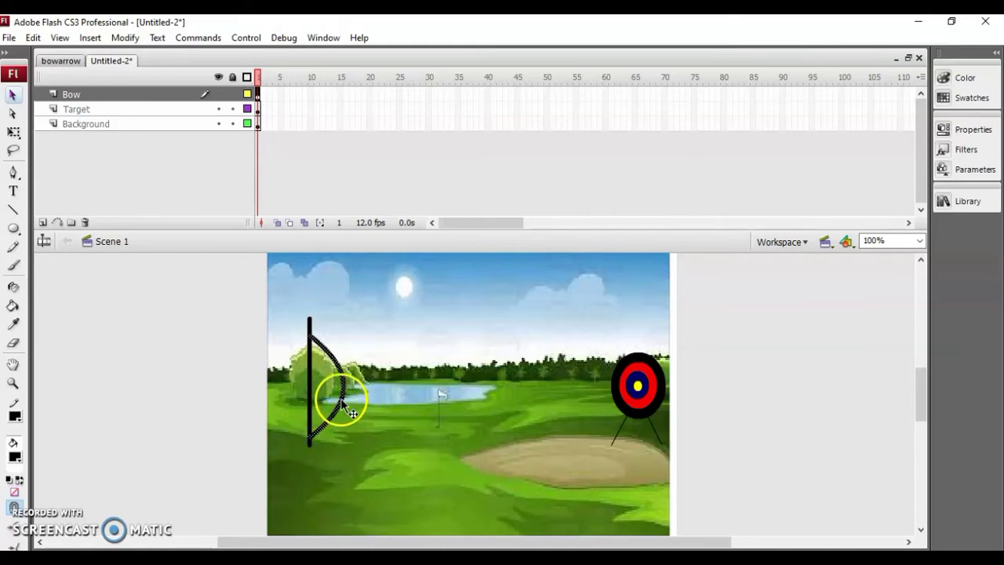
mouse_move(342, 403)
mouse_down()
mouse_move(351, 397)
mouse_move(343, 393)
mouse_up()
- Stretch the bow's curve slightly downward with Free Transform and nudge it up to centre it on the string
click(13, 132)
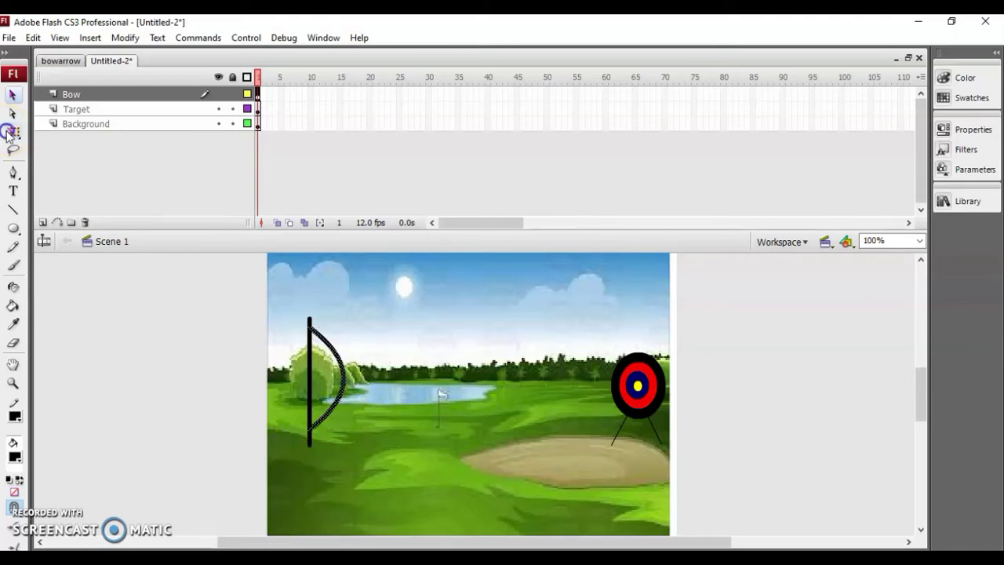
drag(326, 432, 325, 441)
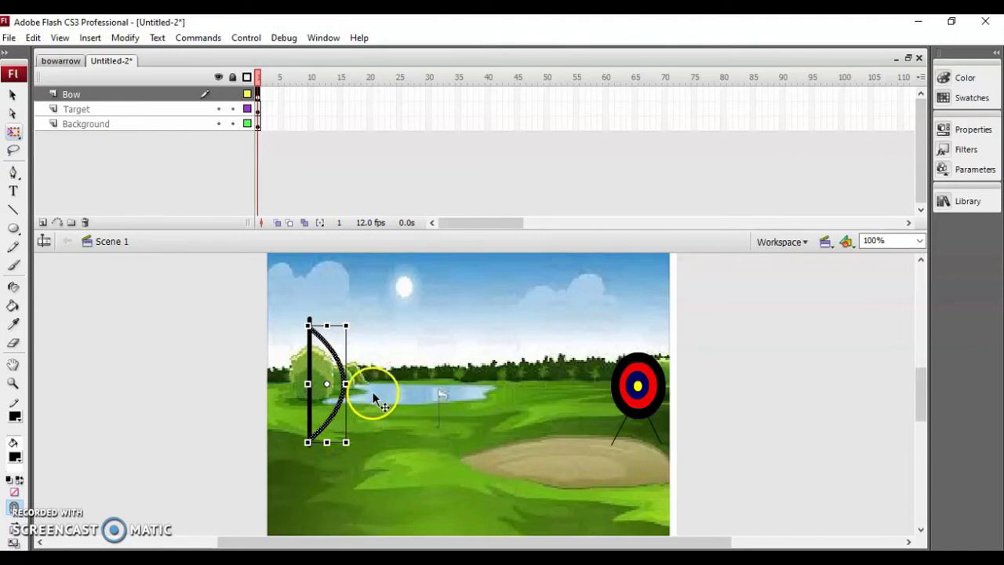
key(Up)
key(Up)
key(Up)
key(Up)
click(374, 430)
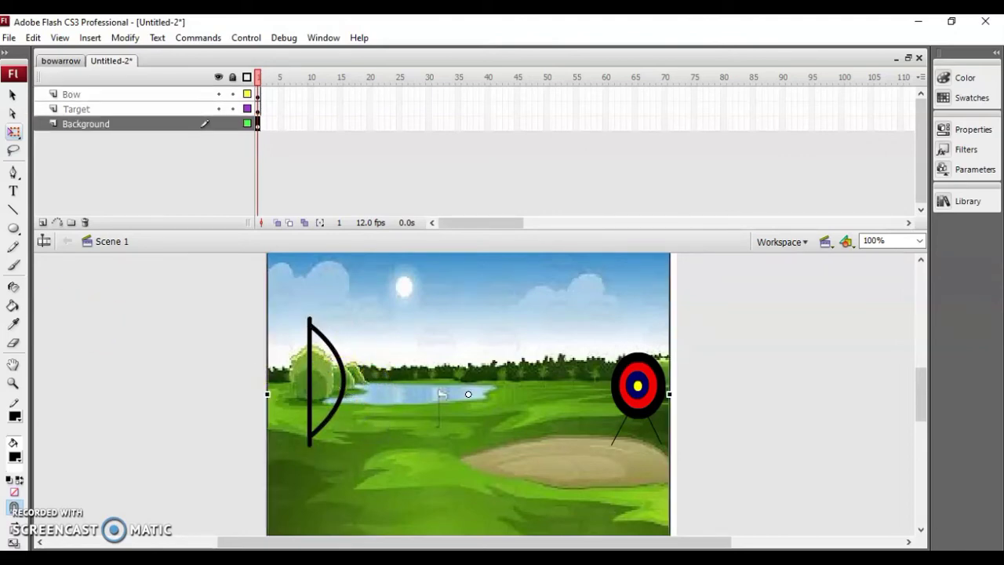
- Add a new layer above Bow and name it Arrow
click(31, 519)
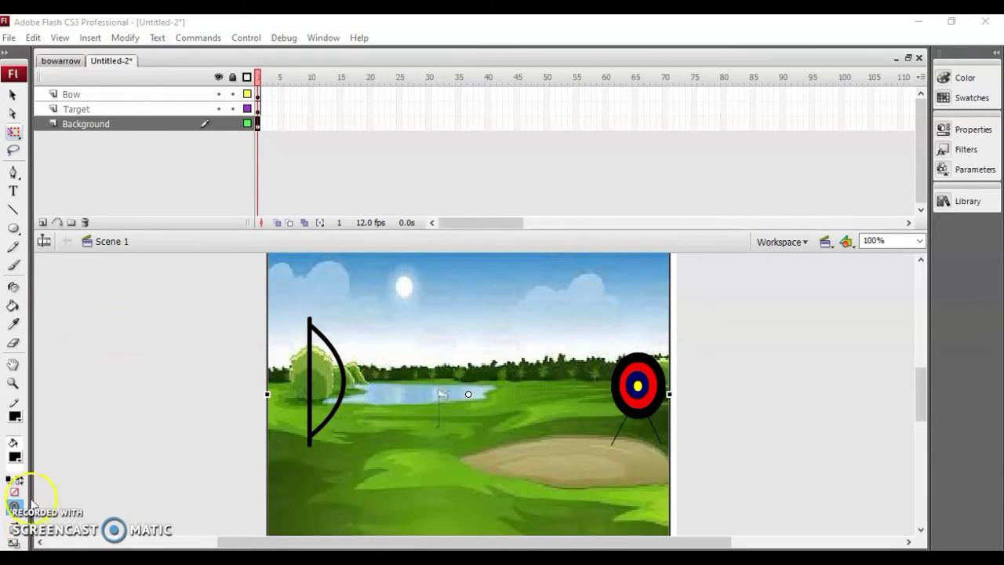
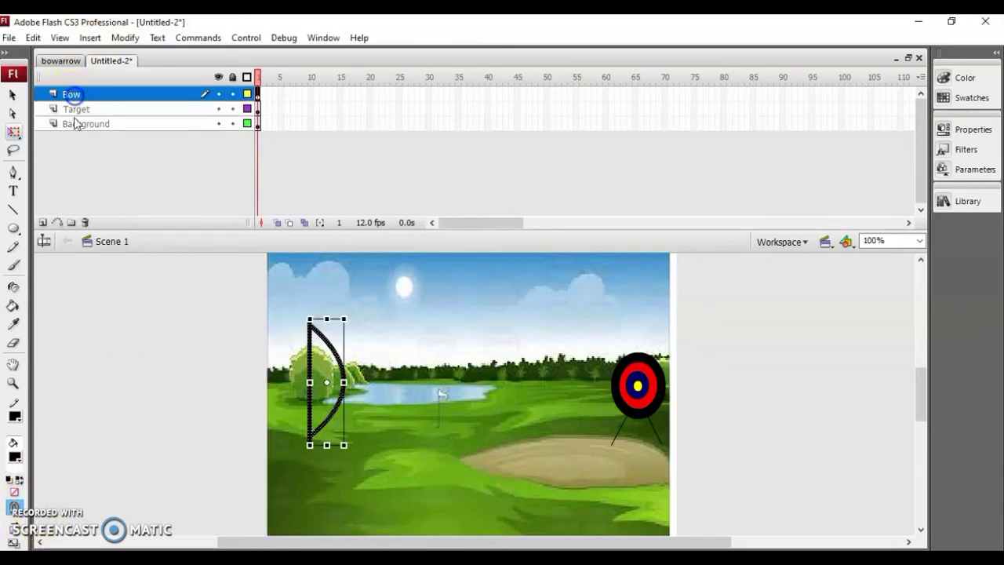
click(45, 222)
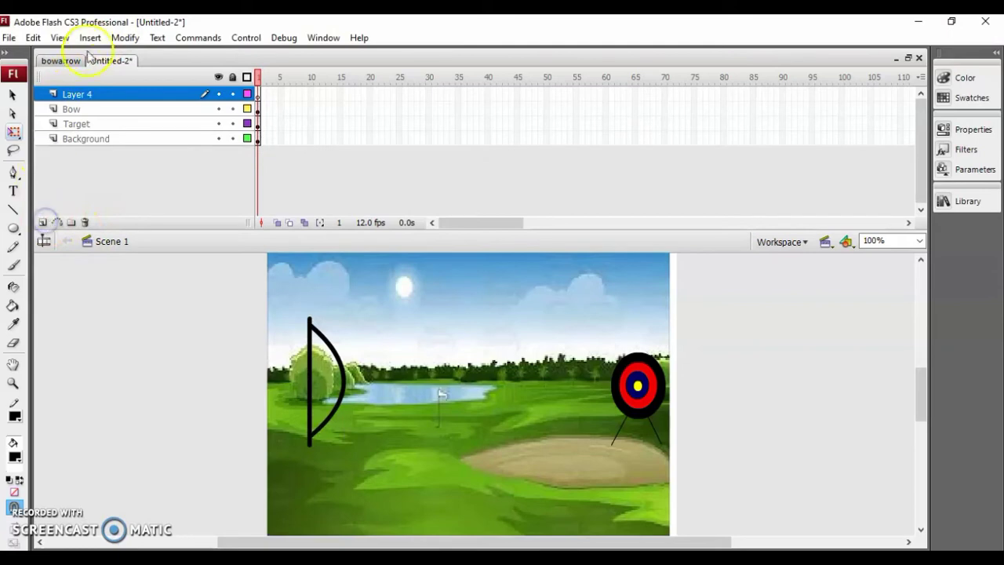
double_click(89, 94)
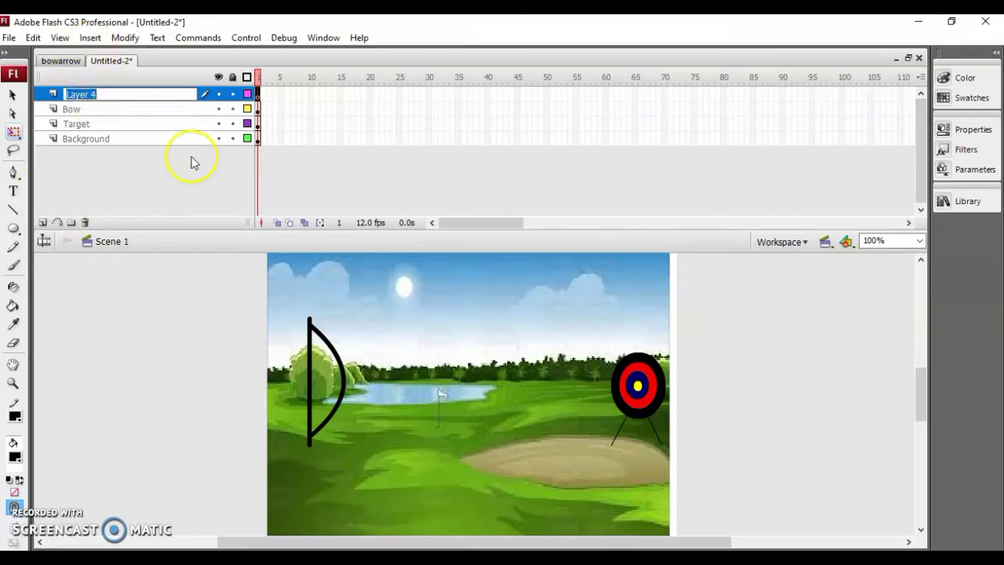
text(Arrow)
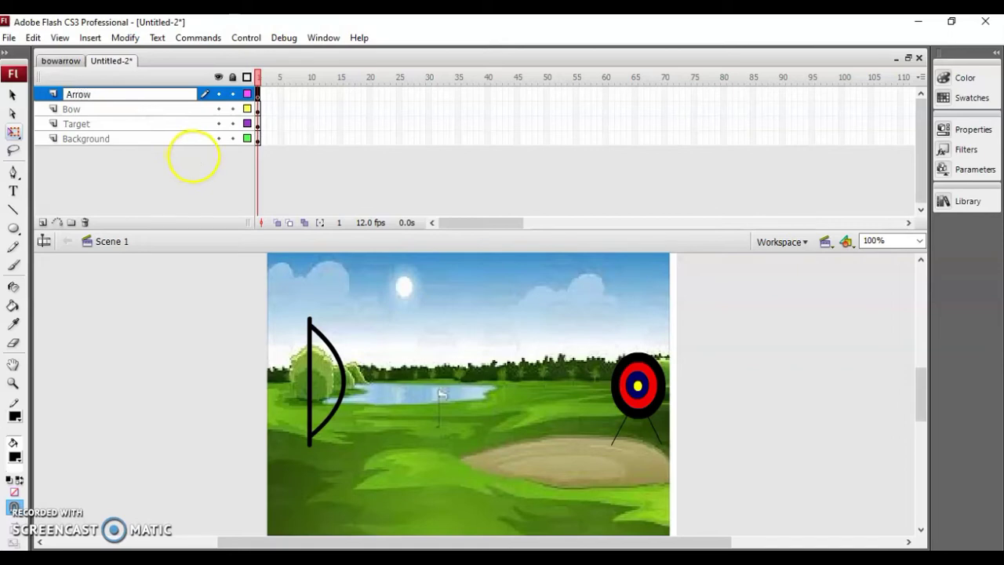
- Draw a black arrow pointing right on the Arrow layer with the Line tool and place it across the middle of the bow
click(292, 393)
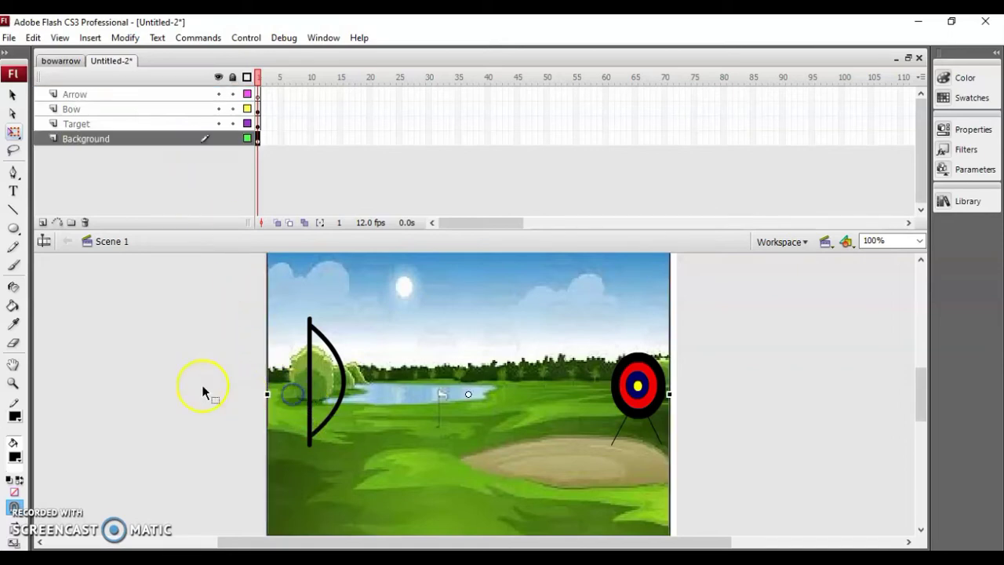
click(13, 210)
drag(131, 379, 232, 377)
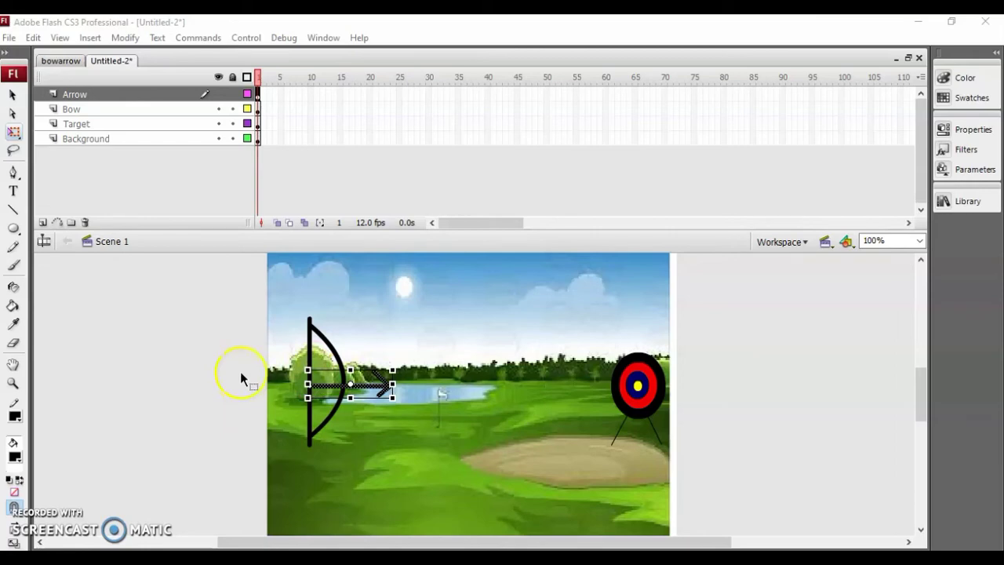
- Insert a keyframe at frame 5 of the Bow layer
click(281, 109)
right_click(281, 111)
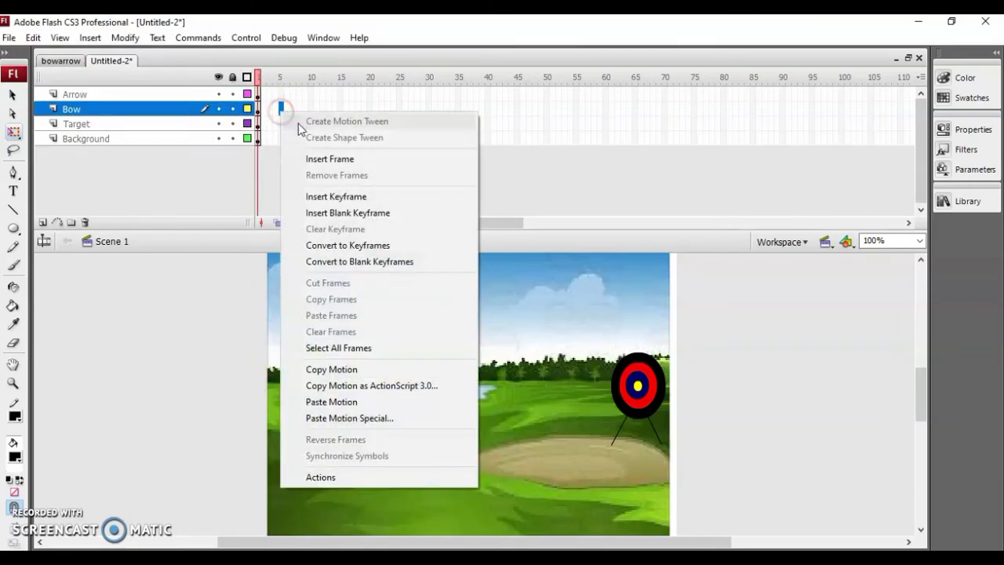
click(353, 196)
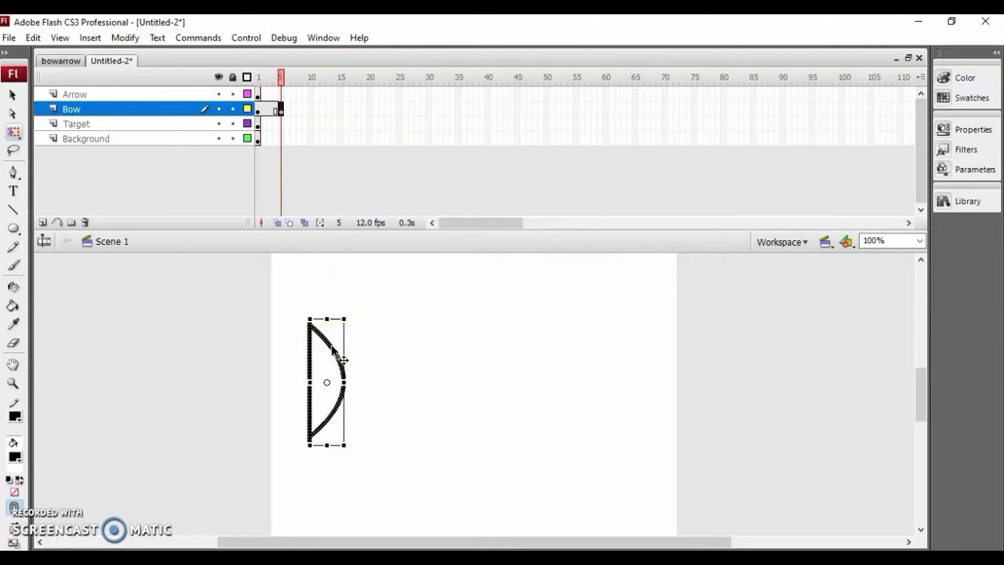
- Extend the Background layer to frame 5 and try a blank keyframe at frame 5 of the Target layer
click(280, 124)
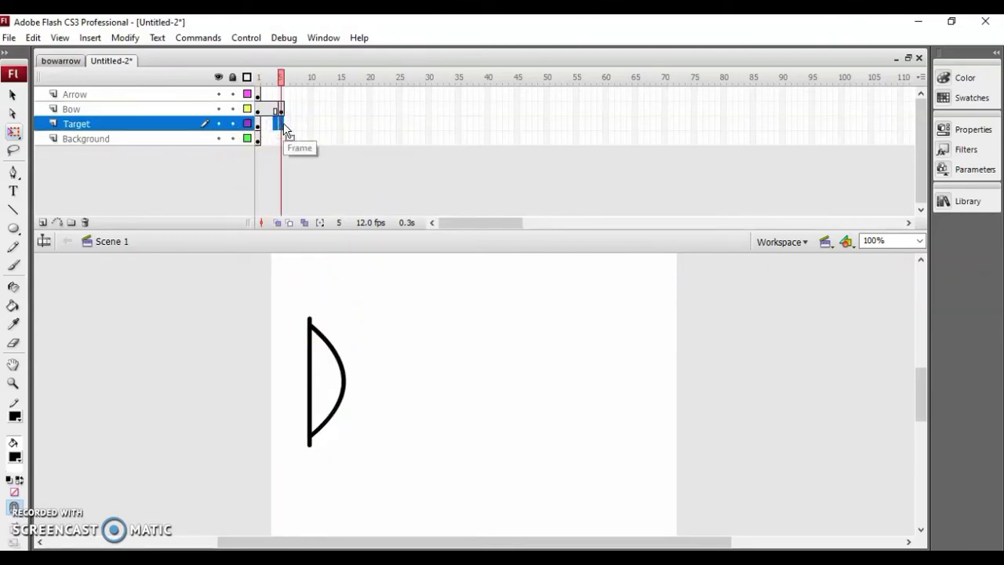
click(283, 139)
key(F5)
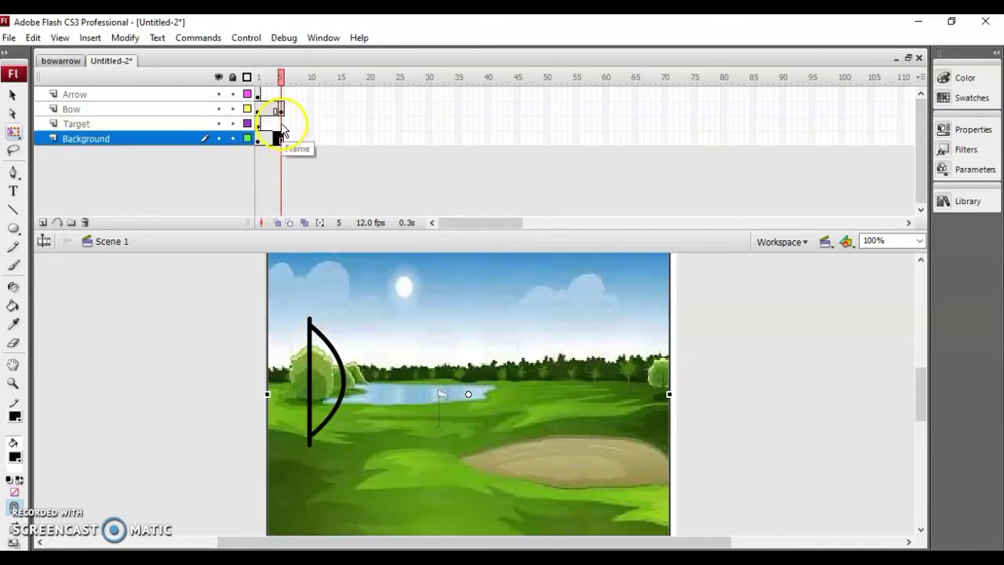
click(281, 124)
right_click(284, 131)
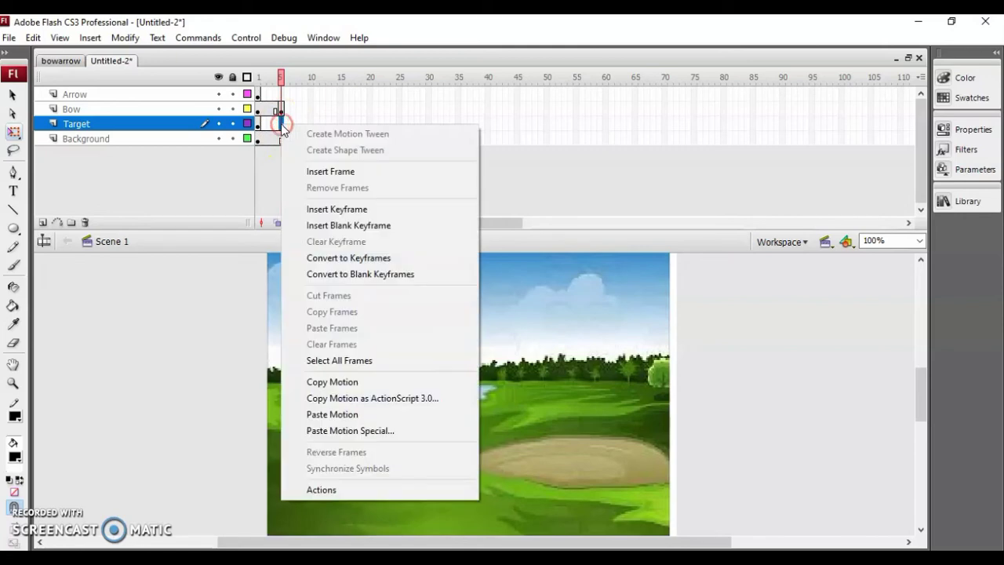
click(341, 227)
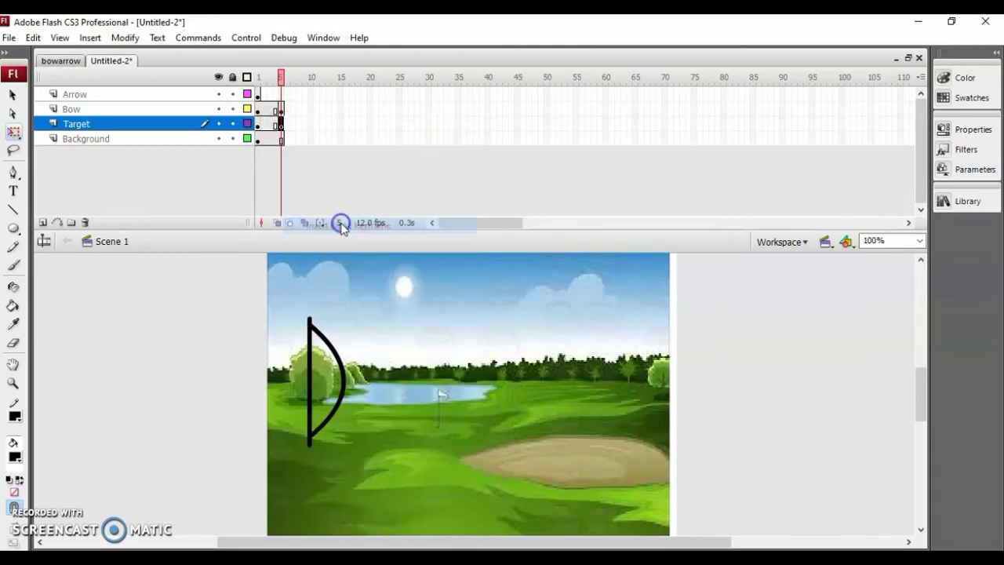
- Insert keyframes at frame 25 of the Background and Target layers
right_click(401, 142)
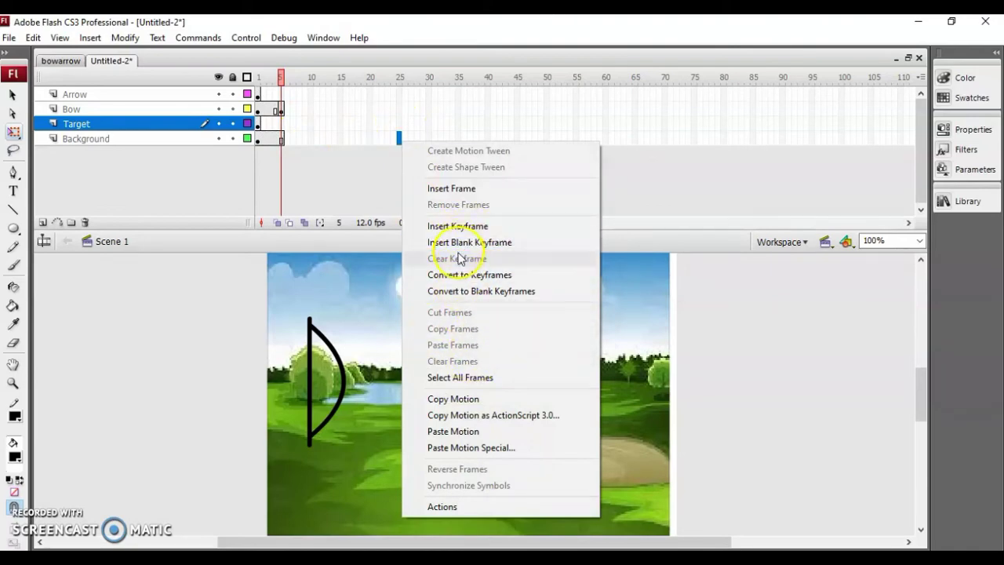
click(458, 226)
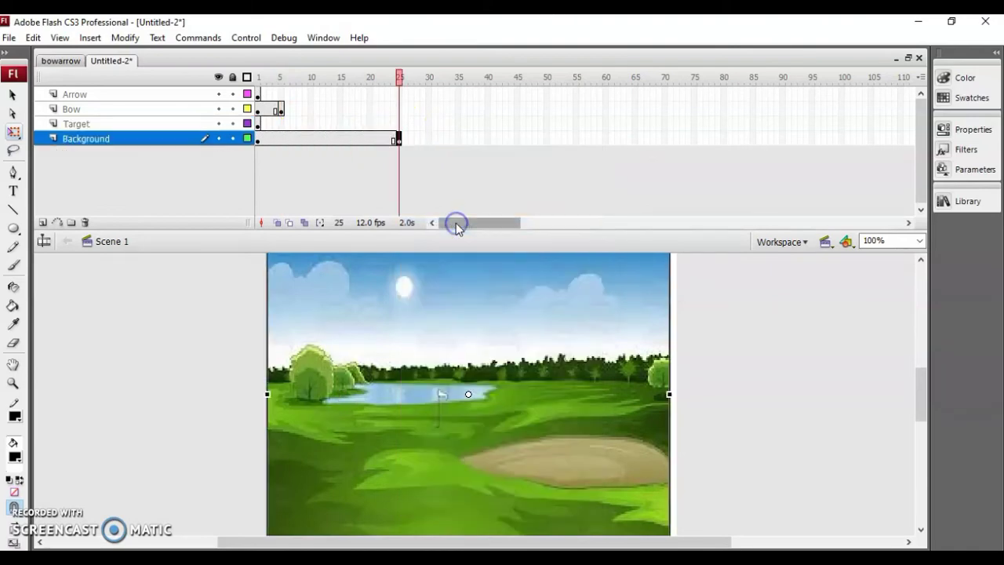
right_click(398, 125)
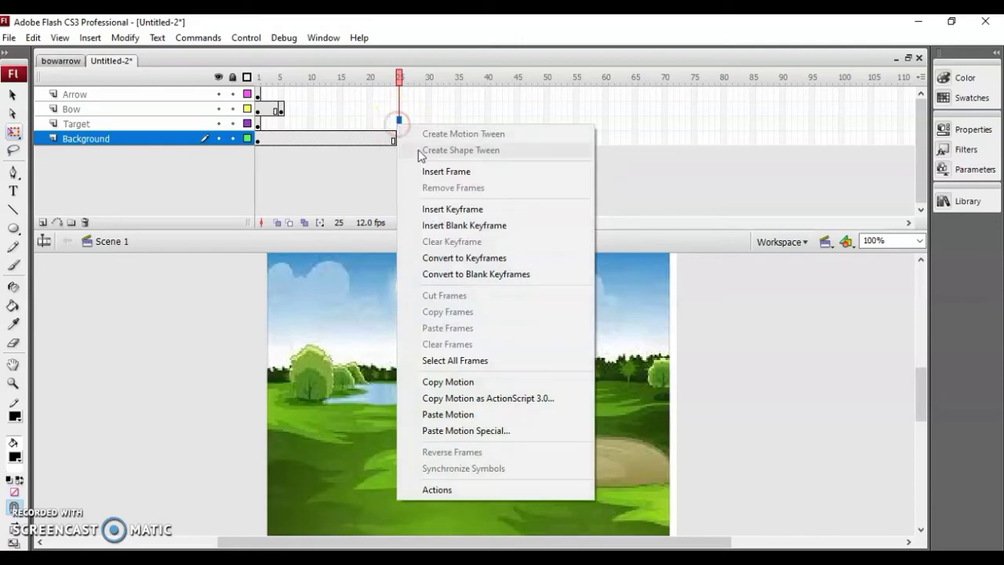
click(451, 210)
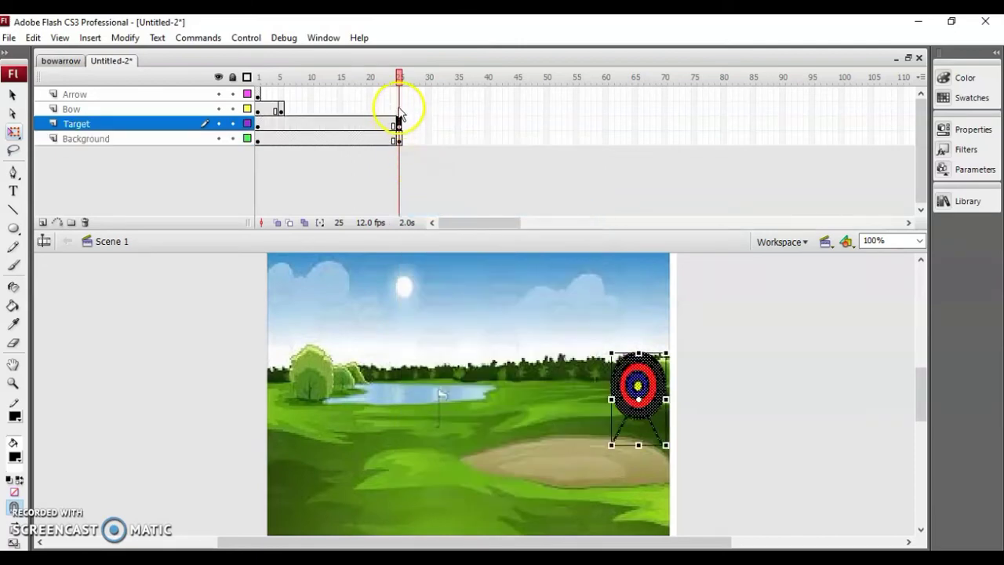
right_click(399, 108)
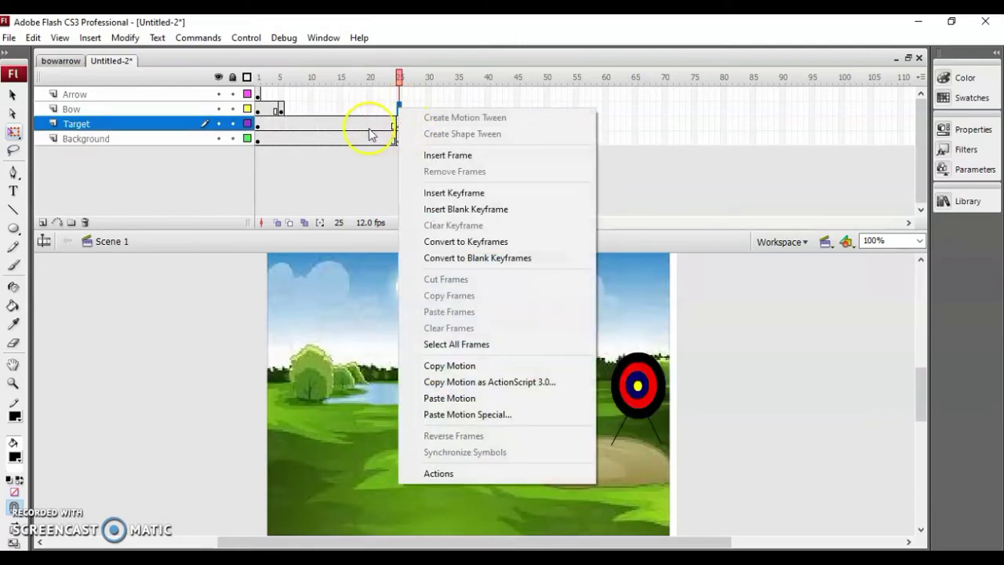
- Bend the bowstring slightly backward, away from the target, at frame 5 of the Bow layer using the Selection tool
click(280, 110)
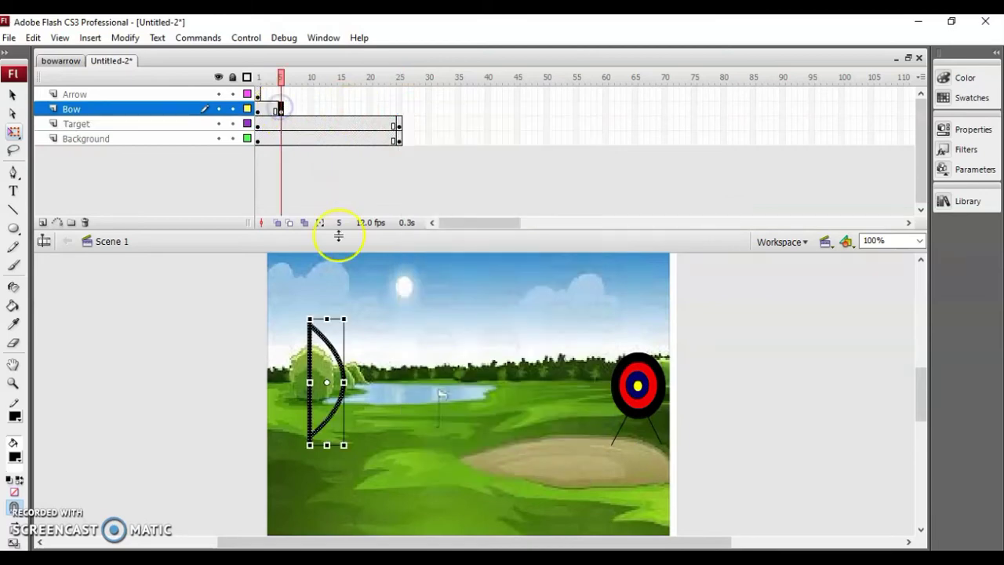
click(12, 94)
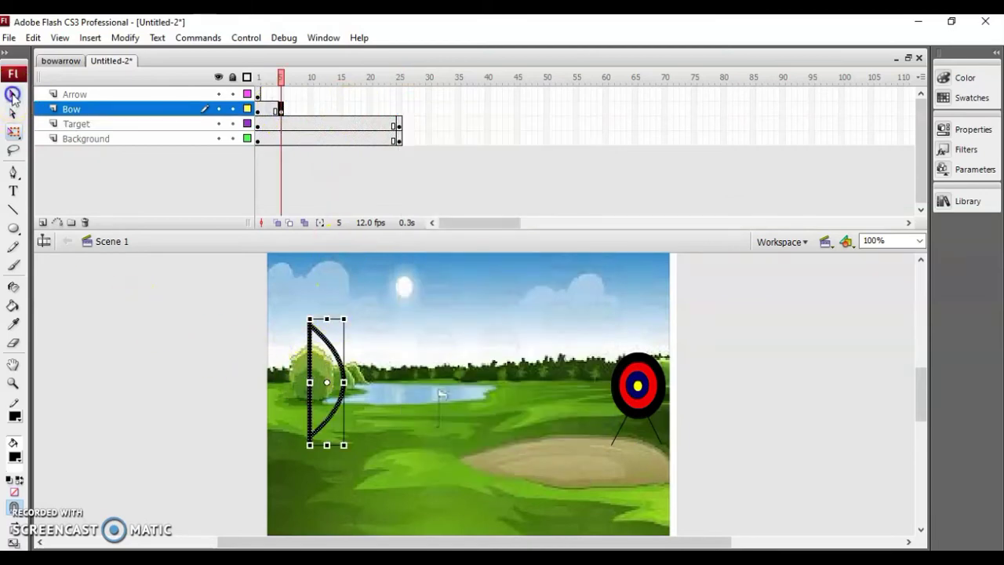
click(245, 315)
click(284, 359)
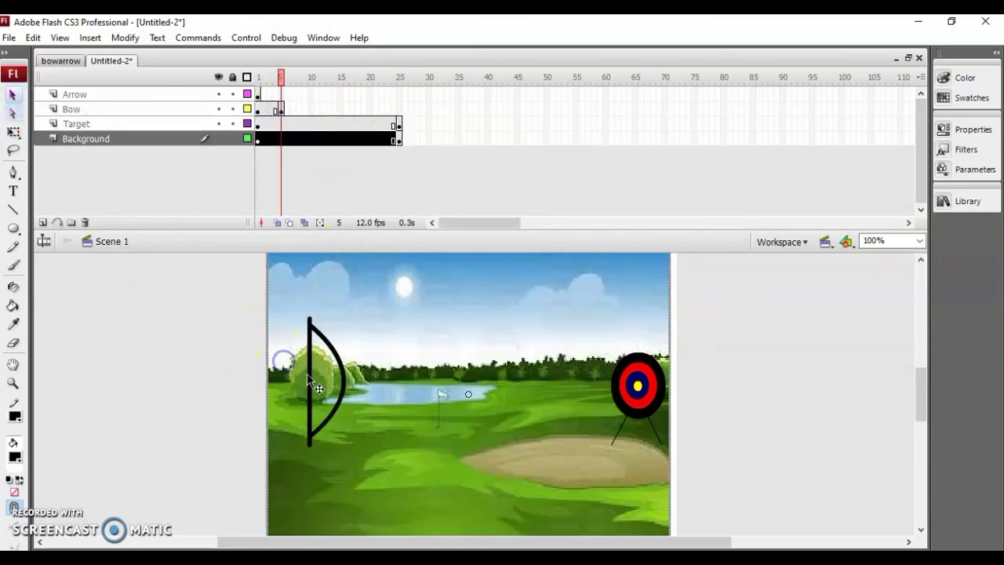
drag(310, 380, 304, 387)
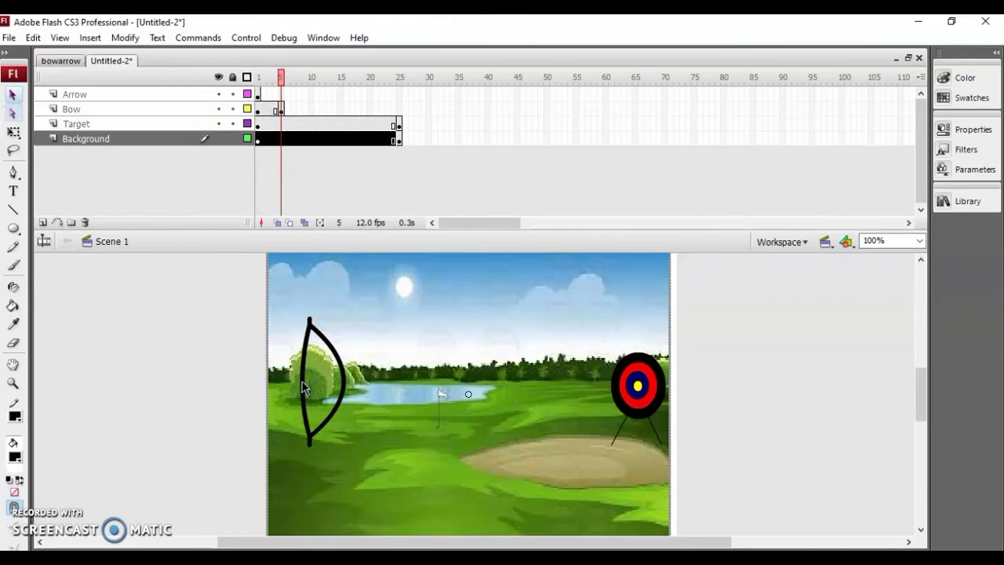
- Insert a keyframe at frame 10 of the Bow layer and straighten the bowstring there
drag(265, 141, 314, 113)
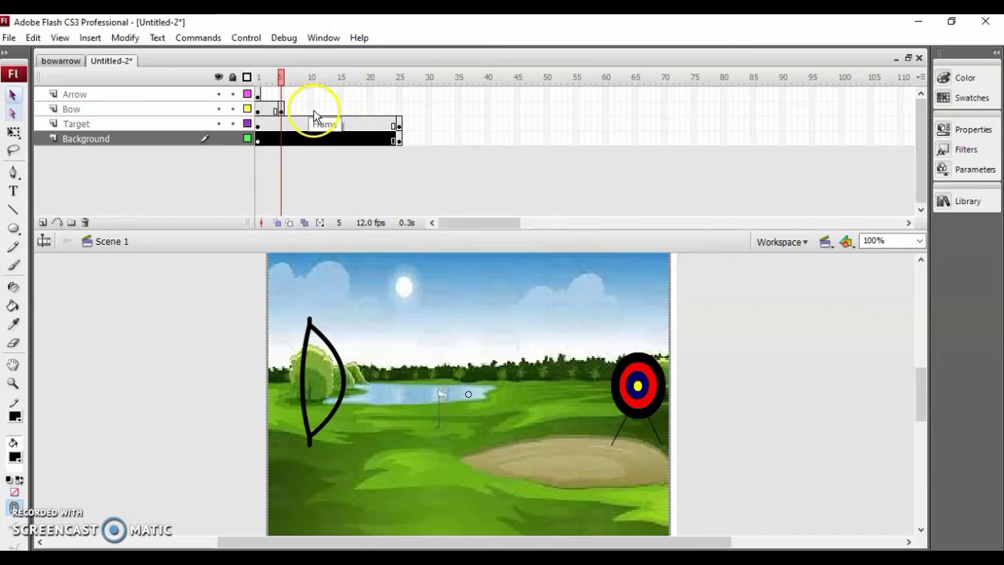
click(314, 110)
right_click(313, 111)
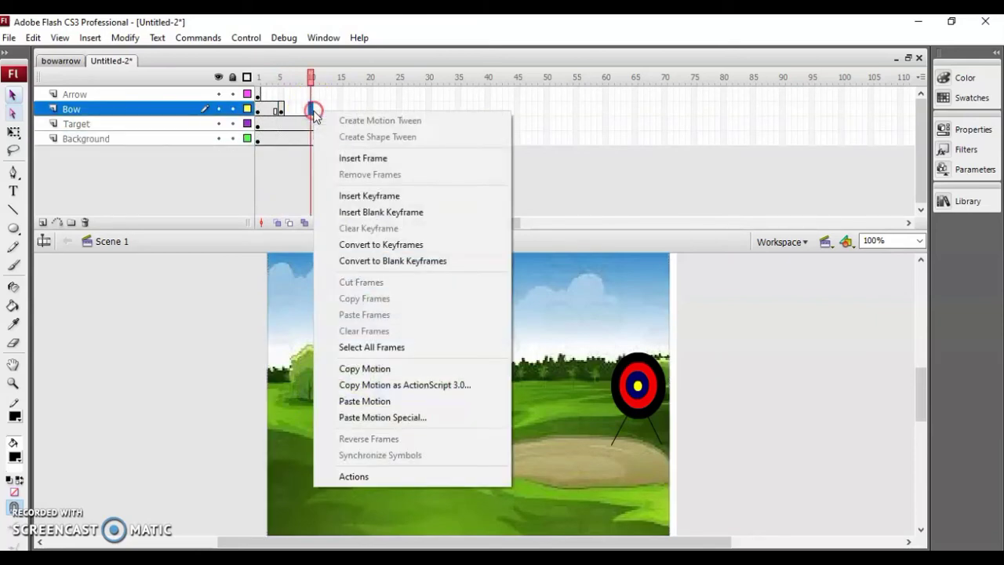
click(379, 201)
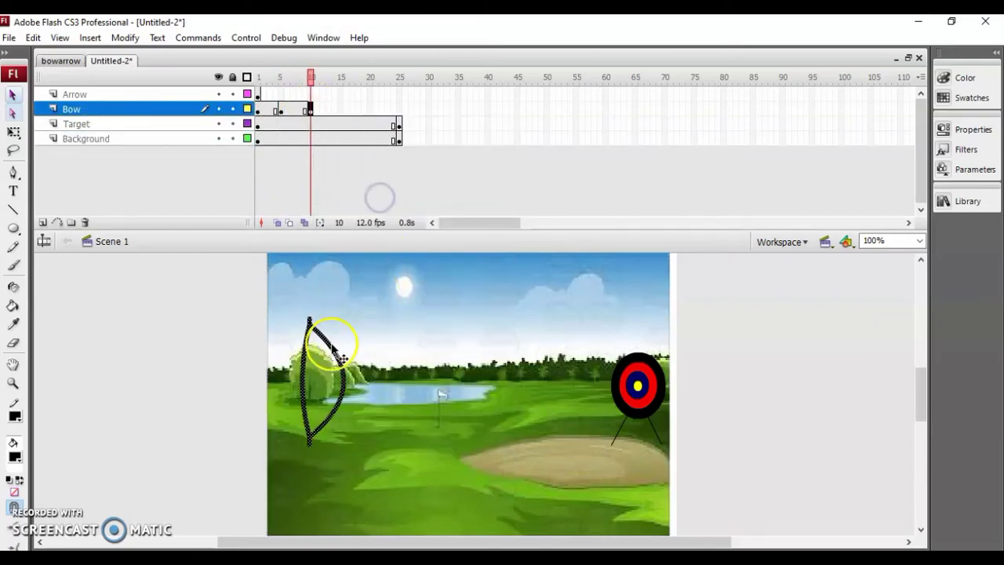
click(337, 424)
click(359, 455)
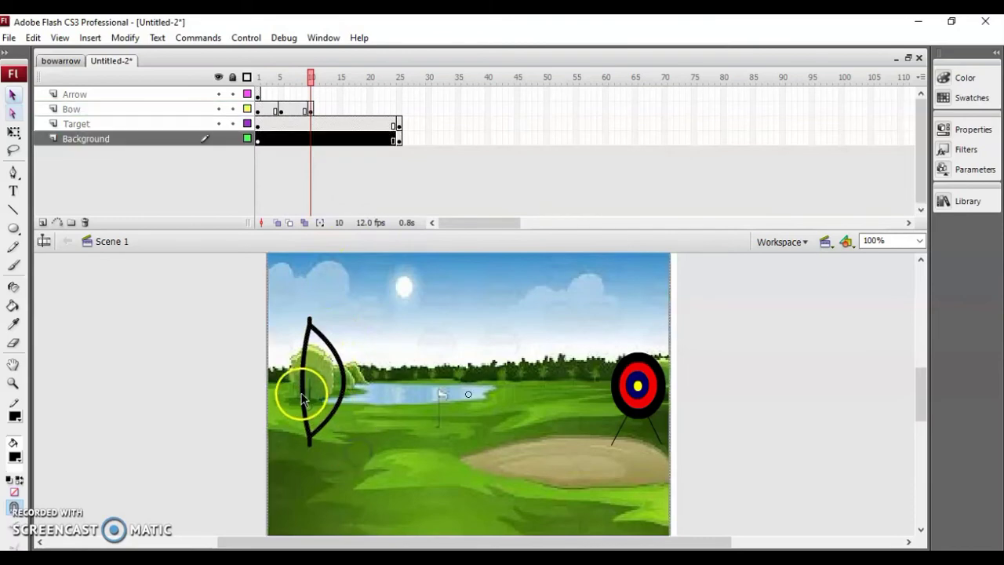
key(ctrl+z)
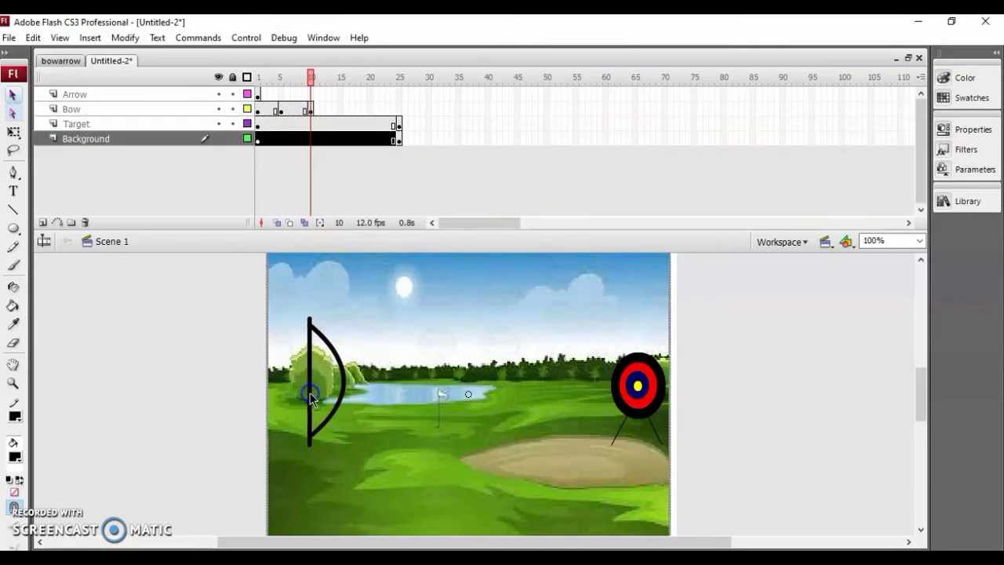
- Insert a keyframe at frame 13 of the Bow layer and curve the bowstring slightly backward again
click(331, 110)
right_click(331, 110)
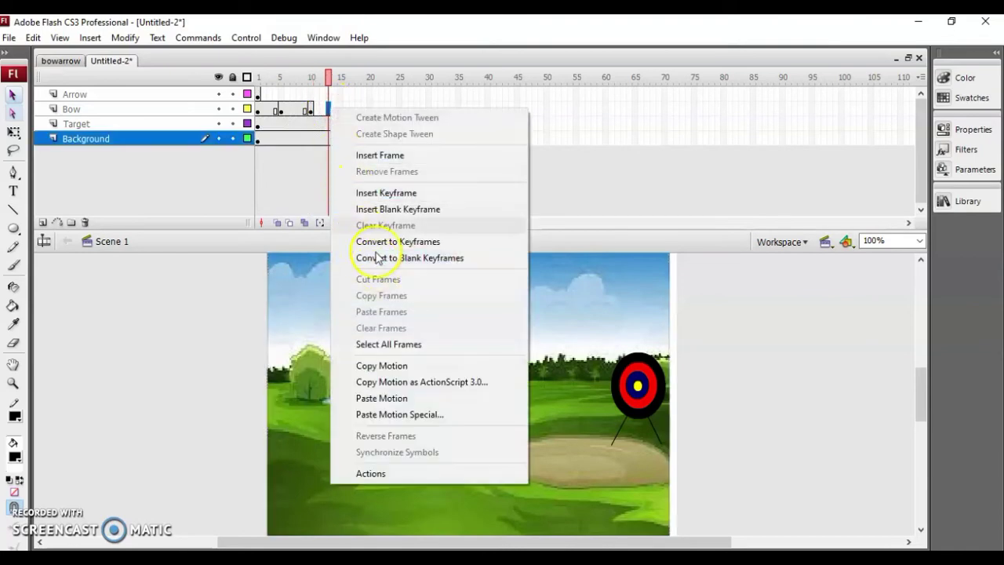
click(377, 196)
click(331, 403)
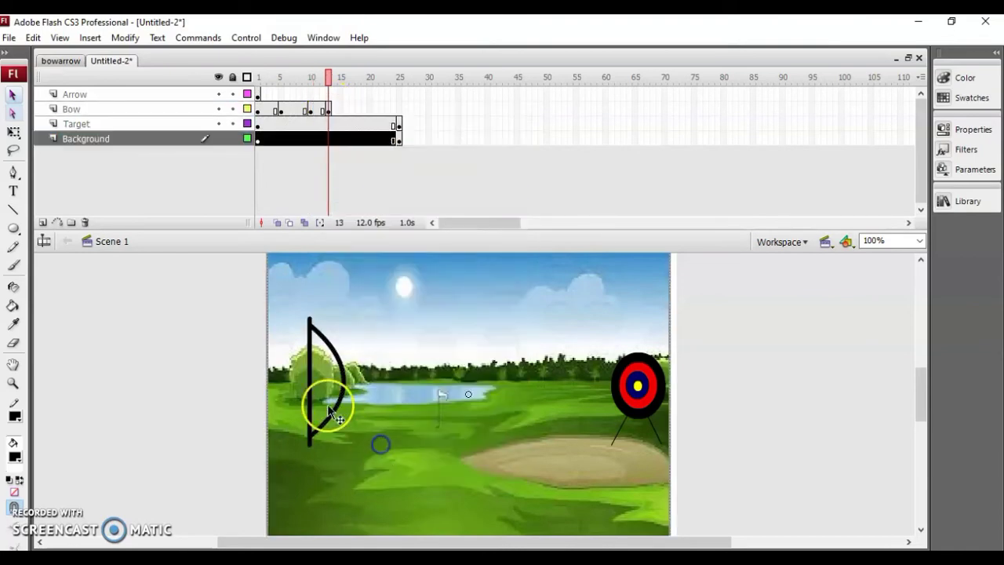
click(308, 389)
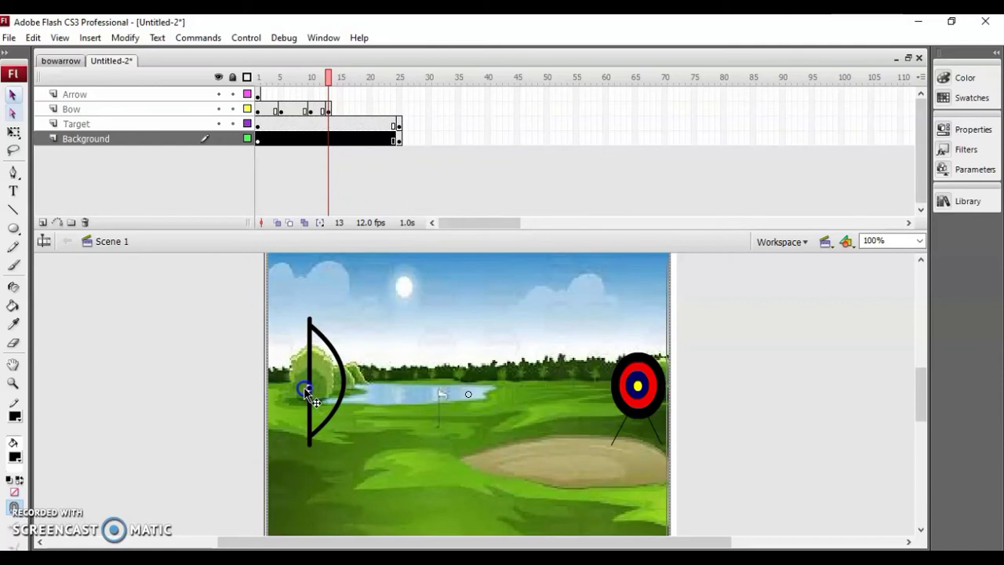
key(Left)
key(Left)
key(Left)
key(Left)
key(Right)
key(Right)
key(Right)
key(Right)
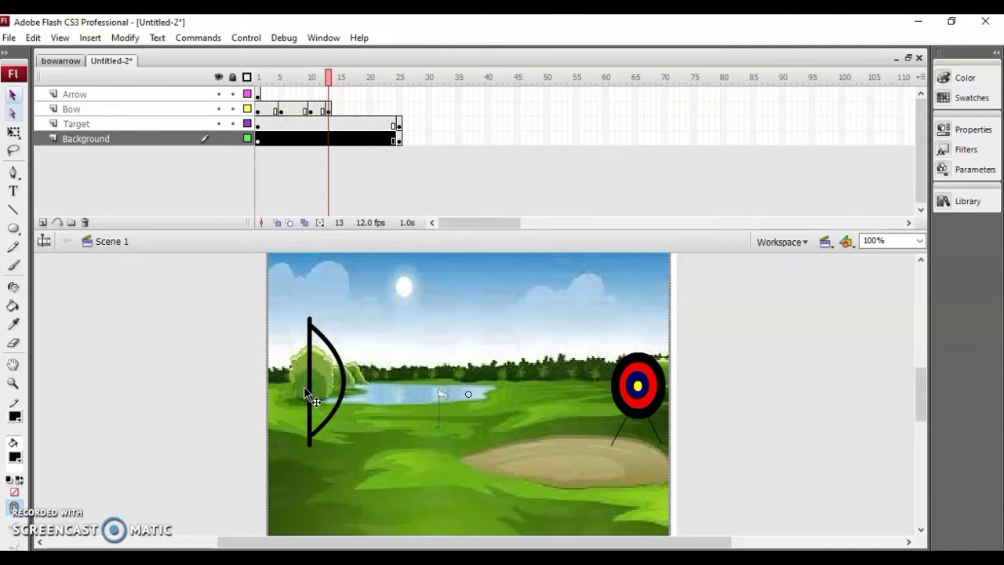
click(310, 385)
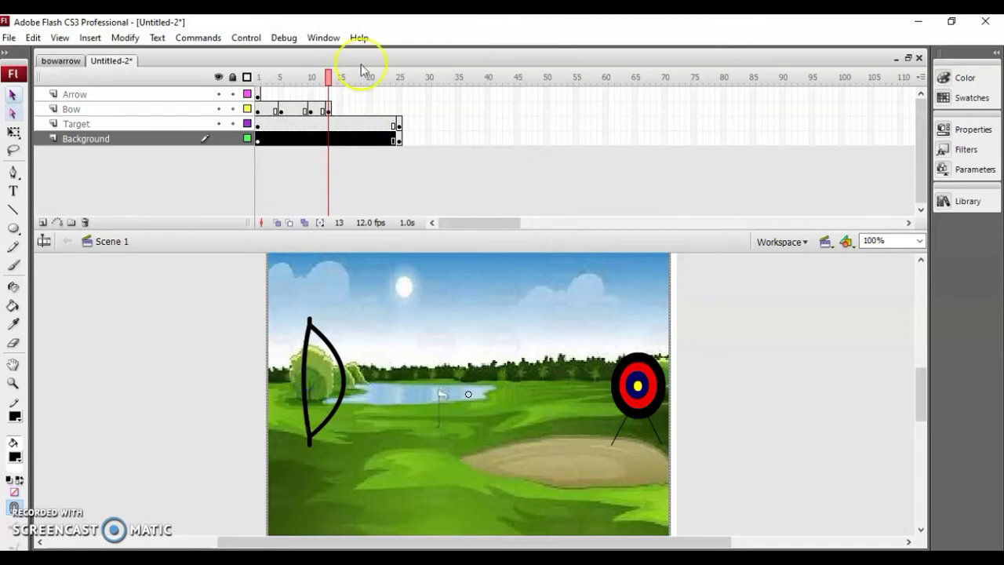
- Insert a keyframe at frame 15 of the Bow layer and pull the bowstring straight
click(336, 110)
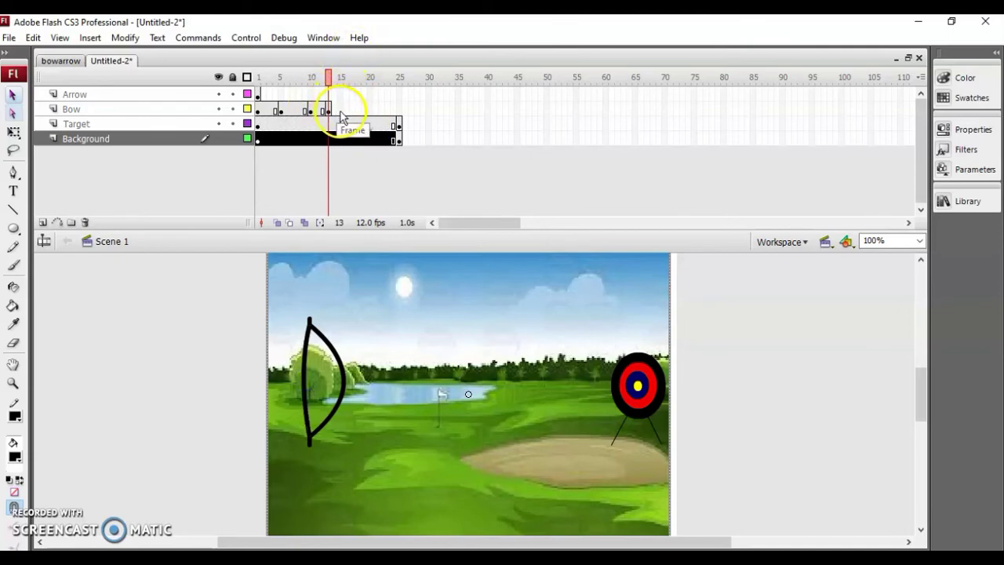
right_click(342, 114)
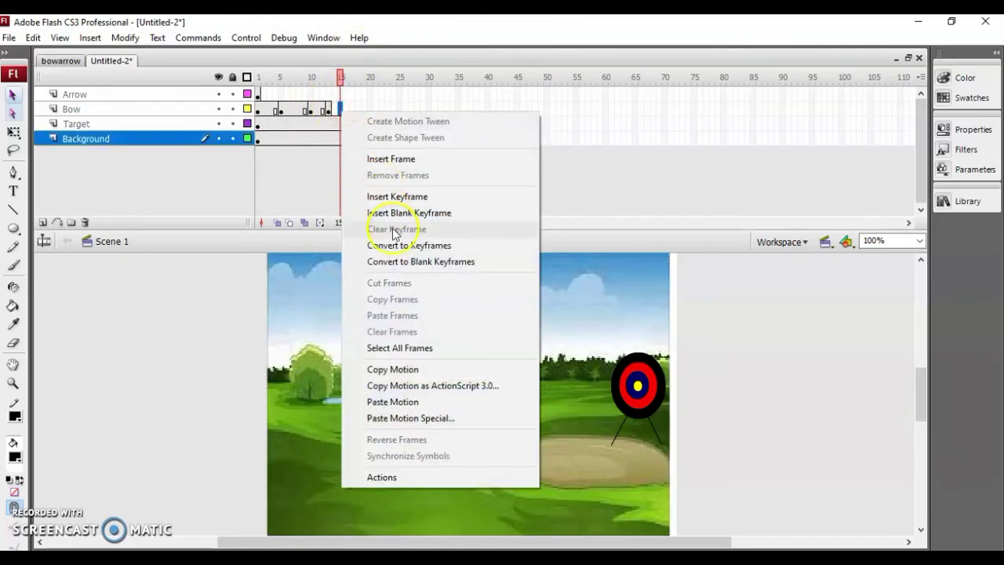
click(393, 196)
click(348, 385)
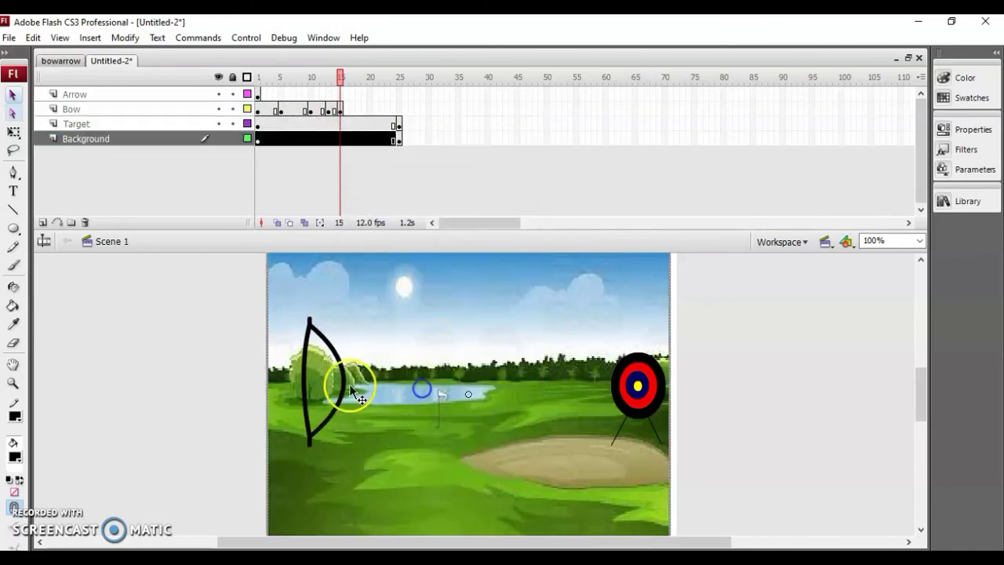
click(308, 380)
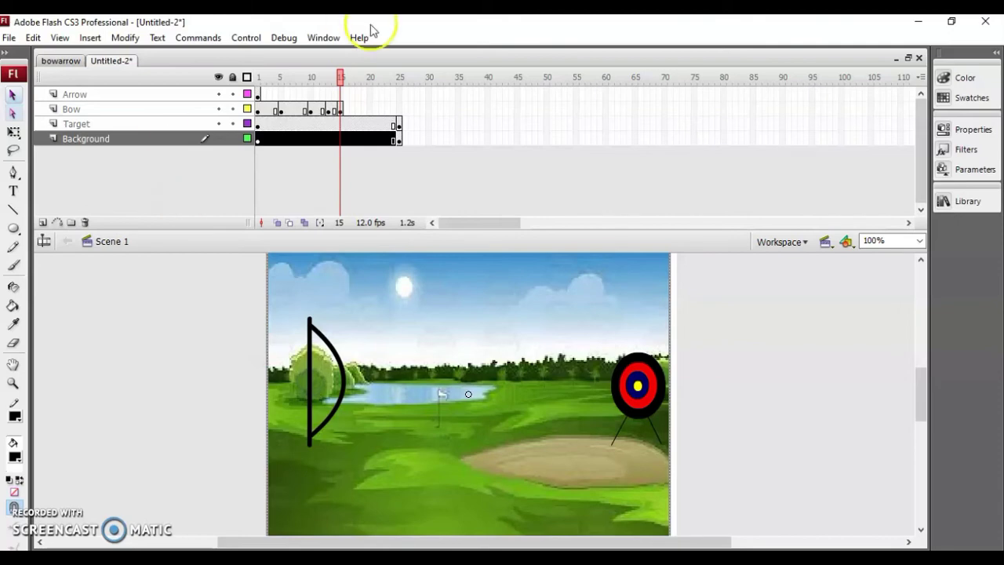
- Insert a keyframe at frame 5 of the Arrow layer and move the arrow back onto the bent bowstring
click(274, 95)
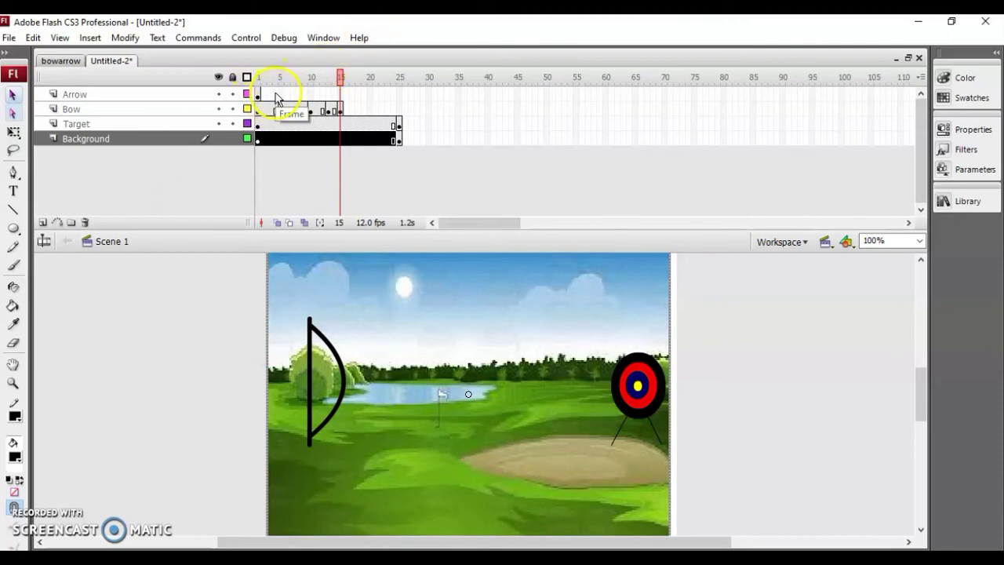
click(281, 94)
right_click(281, 96)
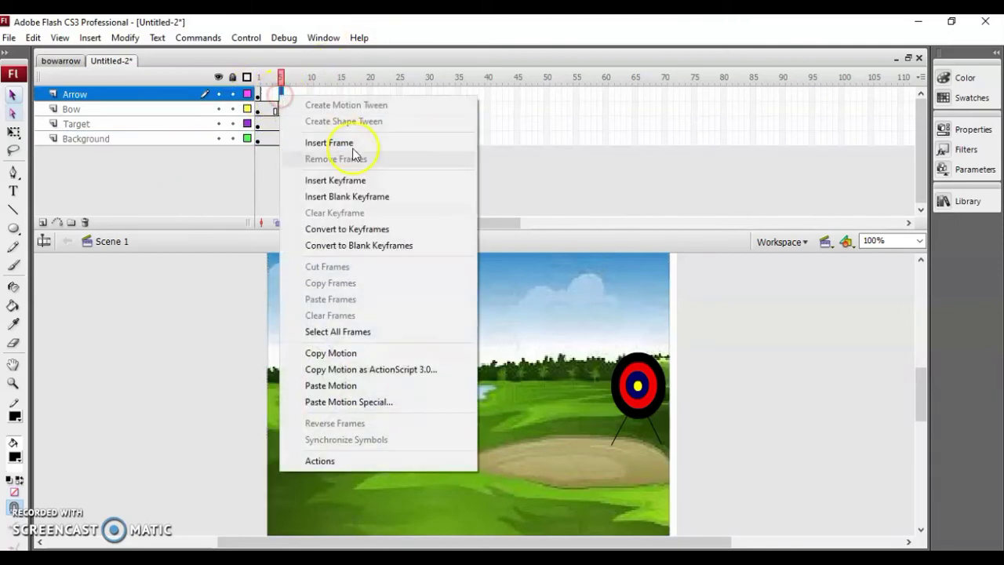
click(354, 180)
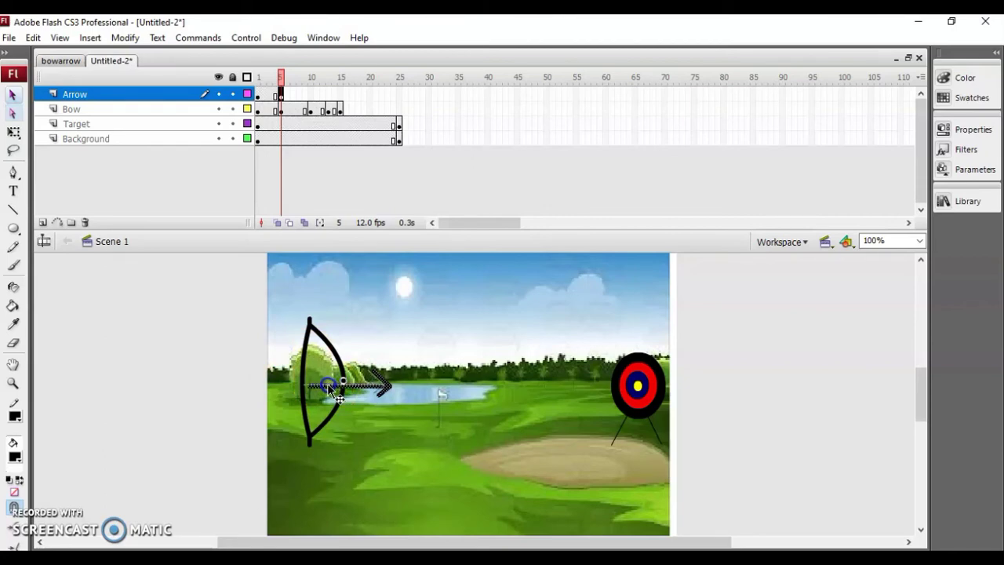
drag(330, 386, 306, 376)
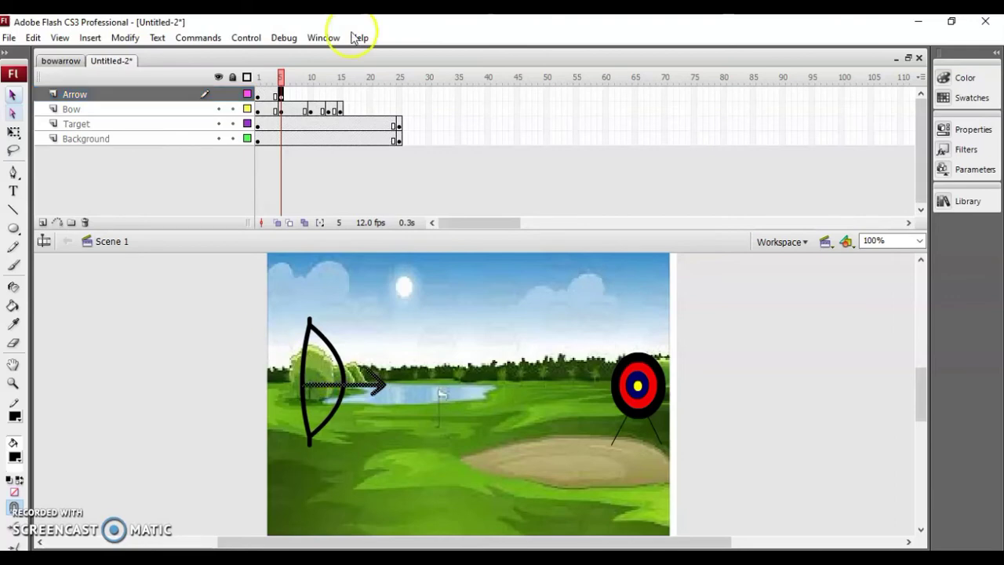
- Insert a keyframe at frame 10 of the Arrow layer and move the arrow past the bow, over the lake
click(308, 95)
right_click(308, 95)
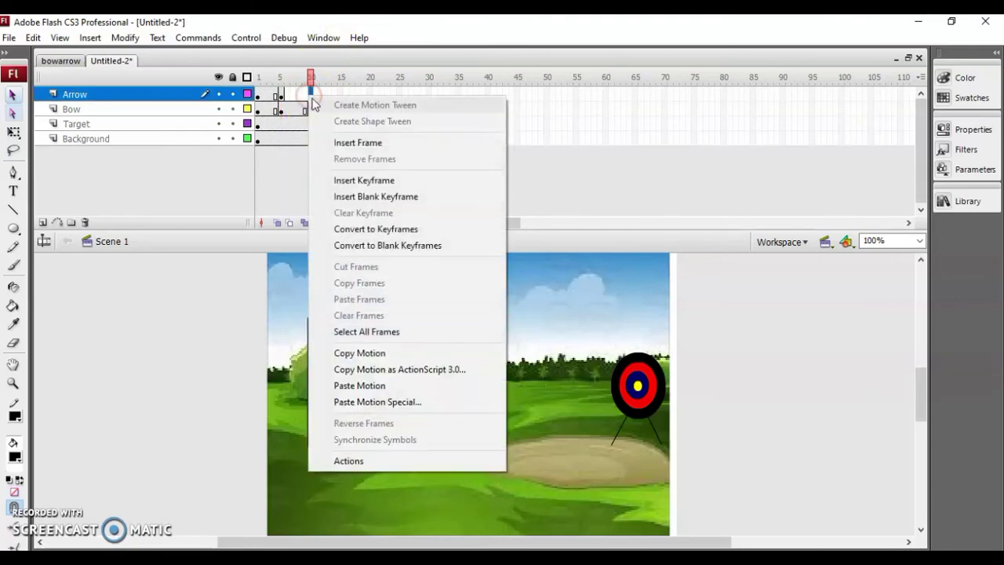
click(363, 179)
drag(392, 377, 430, 383)
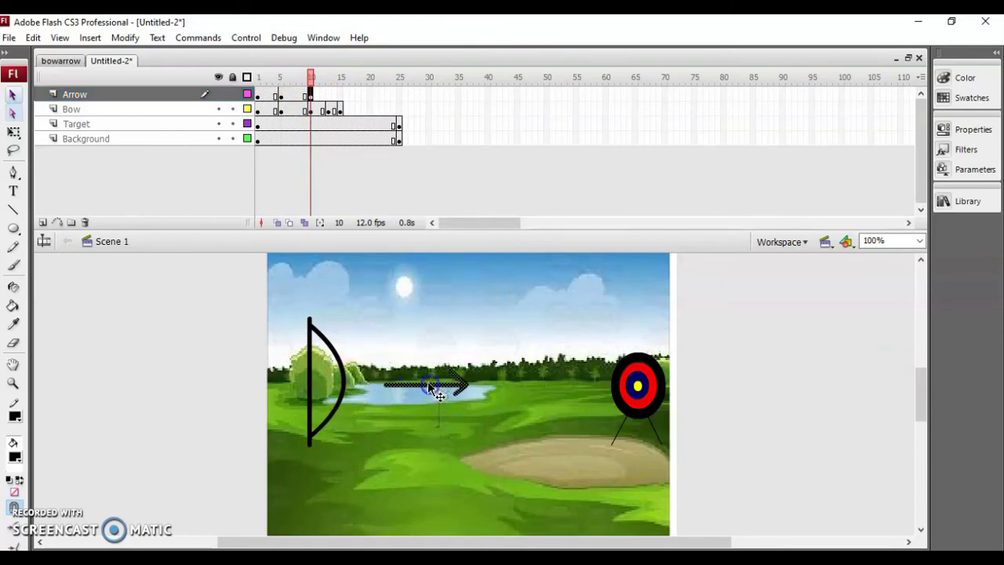
- Insert a keyframe at frame 15 of the Arrow layer and move the arrow into the target's bullseye
right_click(341, 95)
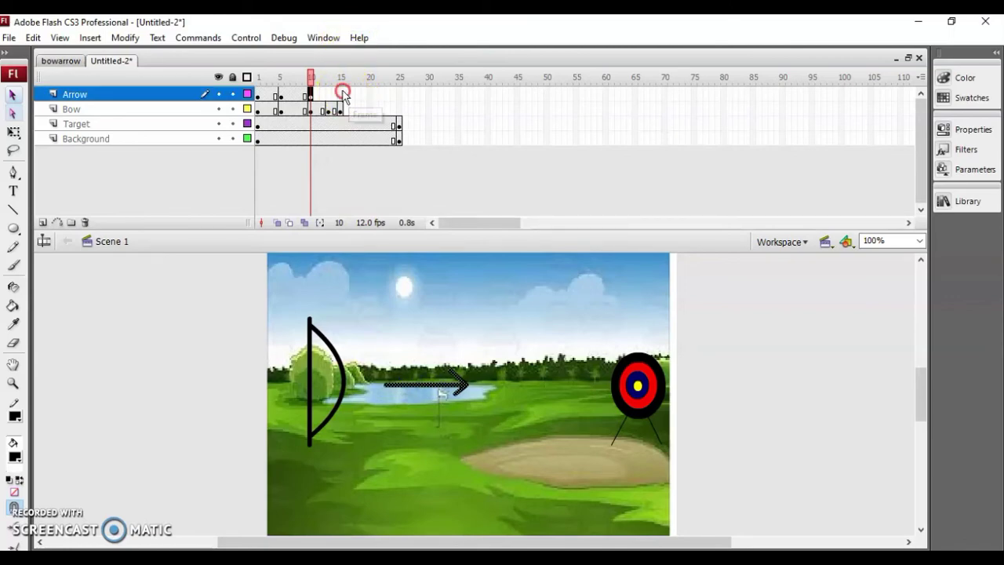
click(397, 176)
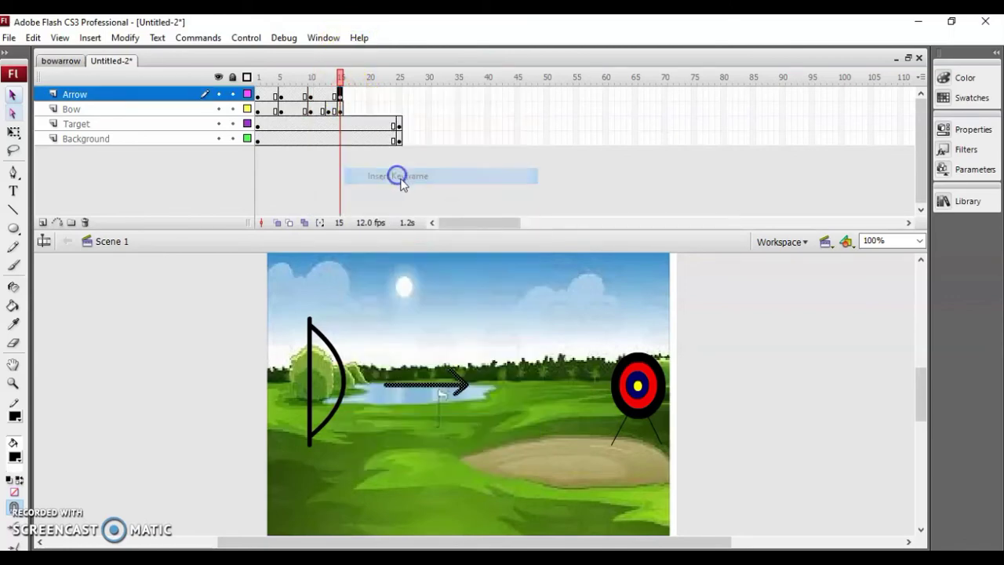
click(437, 387)
click(492, 386)
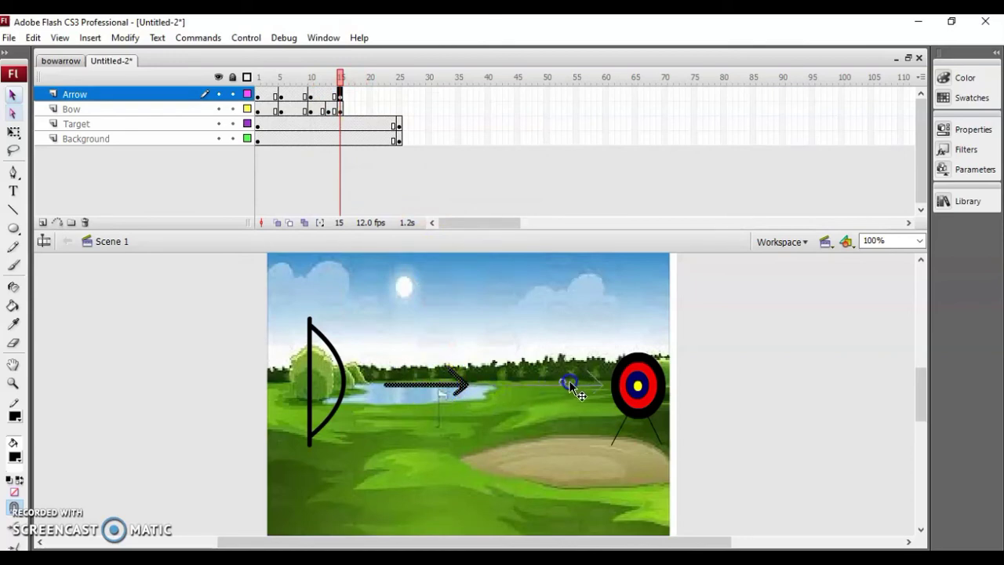
drag(594, 388, 598, 386)
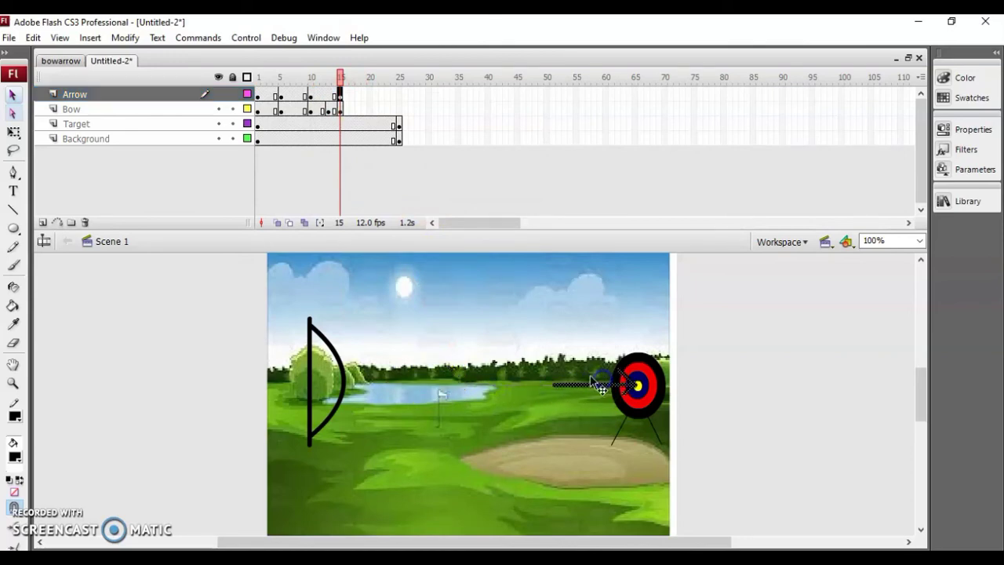
click(341, 124)
click(339, 134)
click(340, 138)
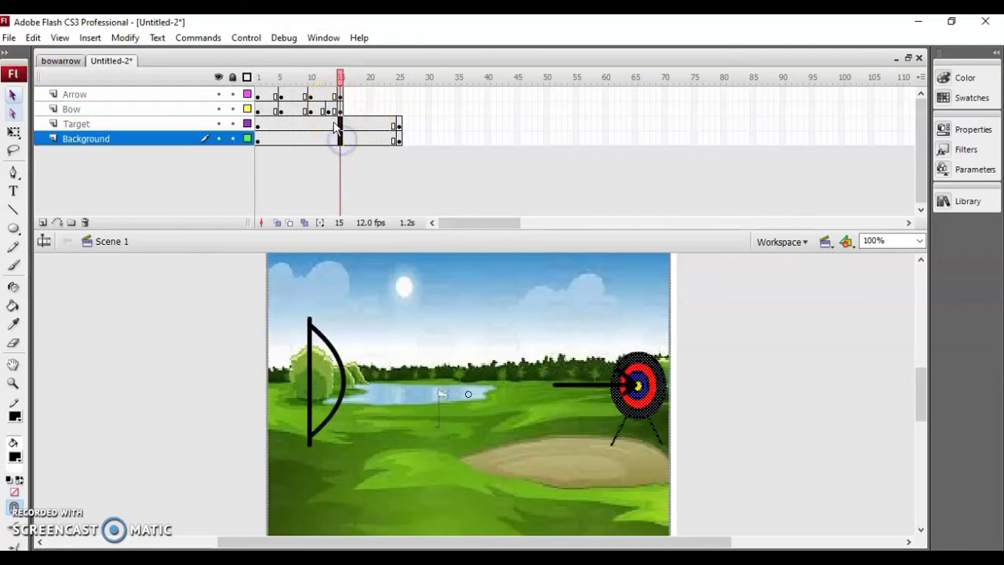
right_click(343, 131)
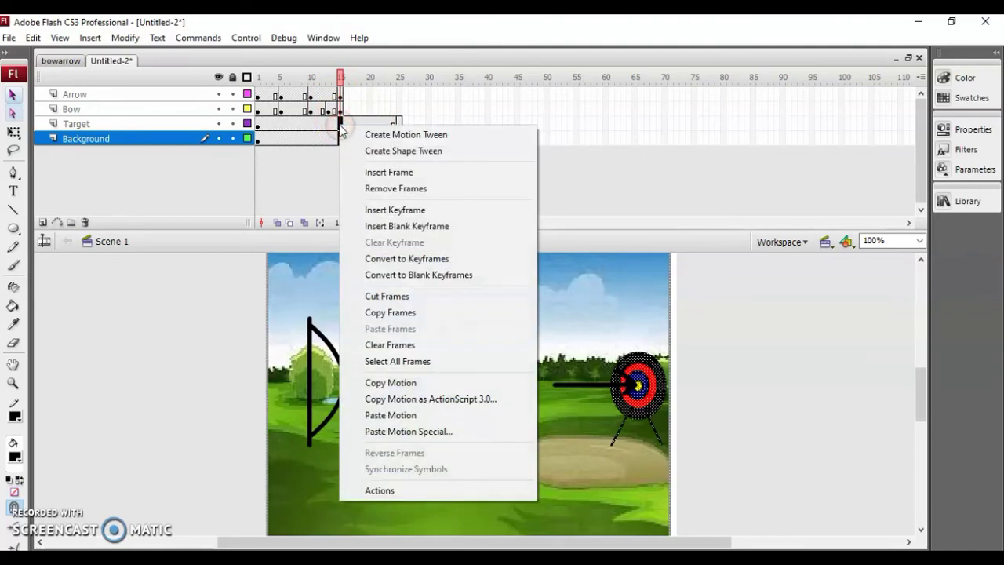
click(353, 94)
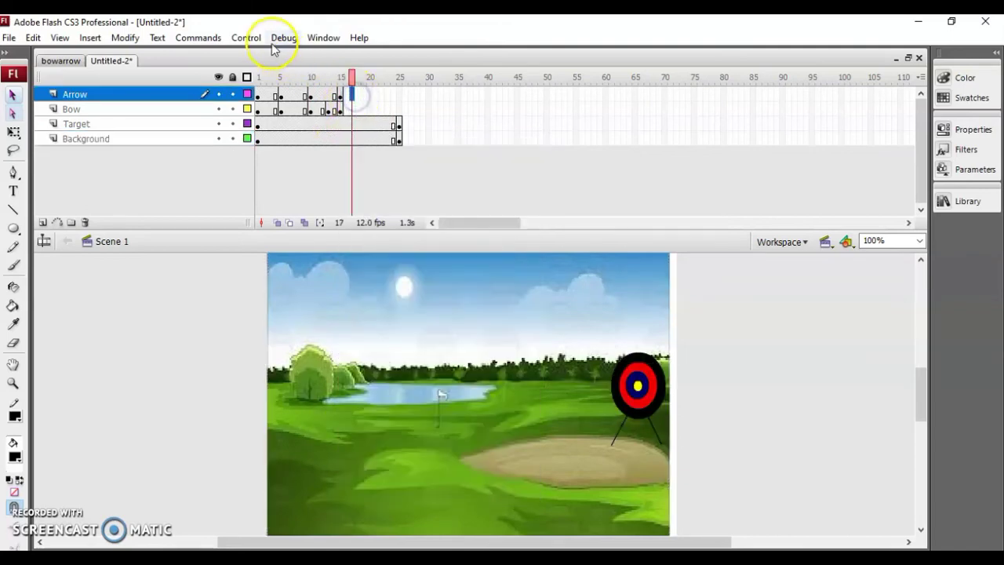
- Play the animation on the timeline, return to frame 1 and play it again
click(241, 38)
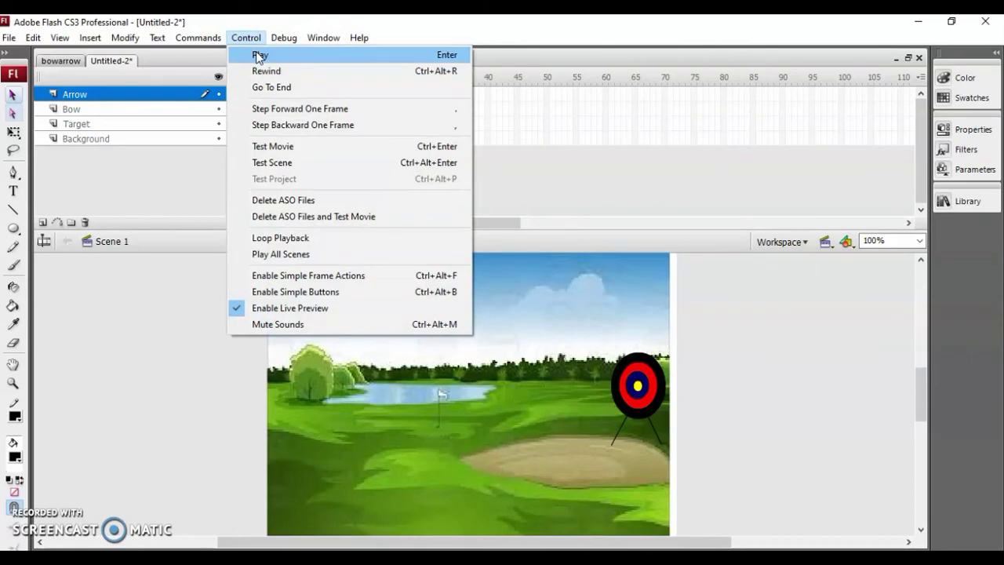
click(259, 55)
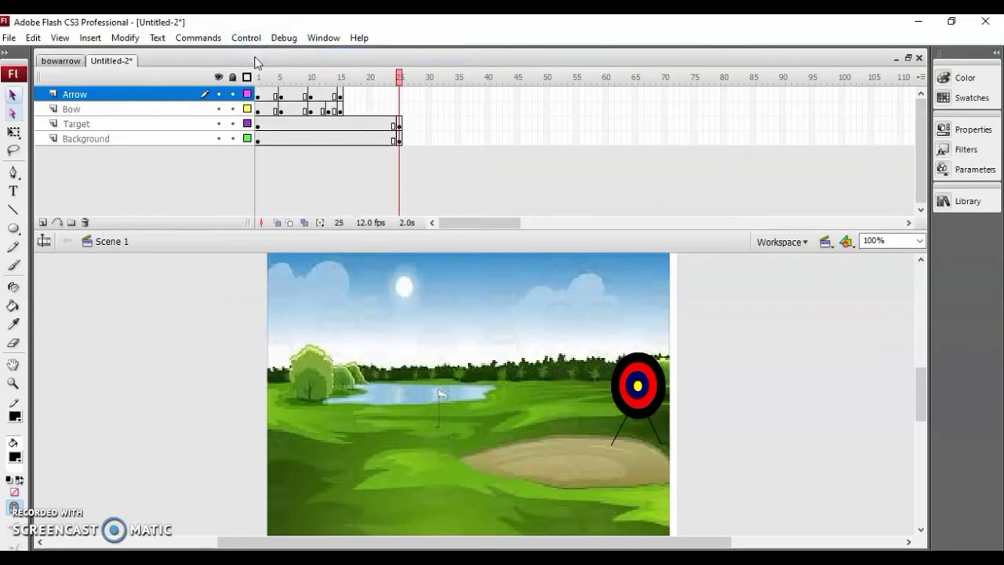
click(258, 77)
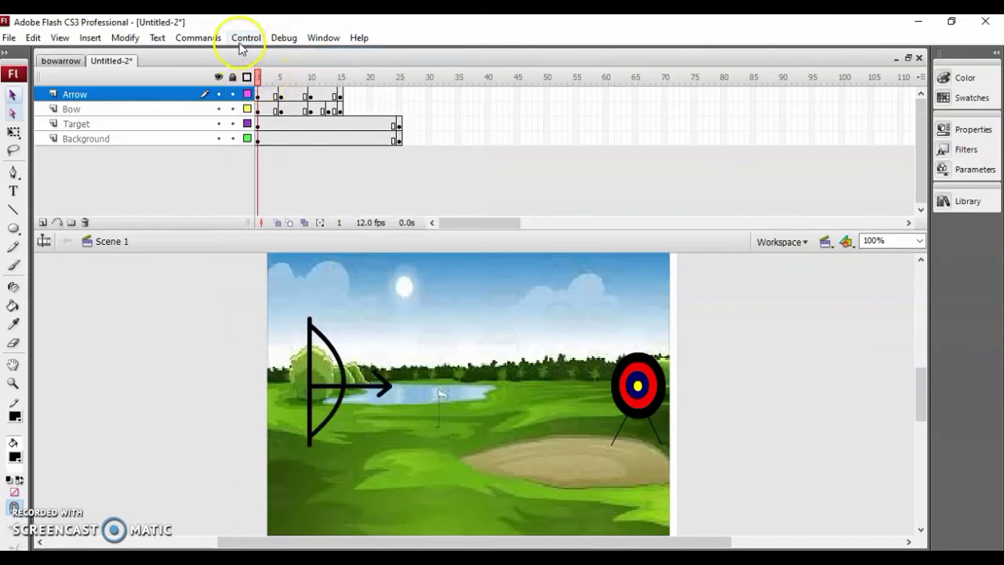
click(245, 38)
click(263, 54)
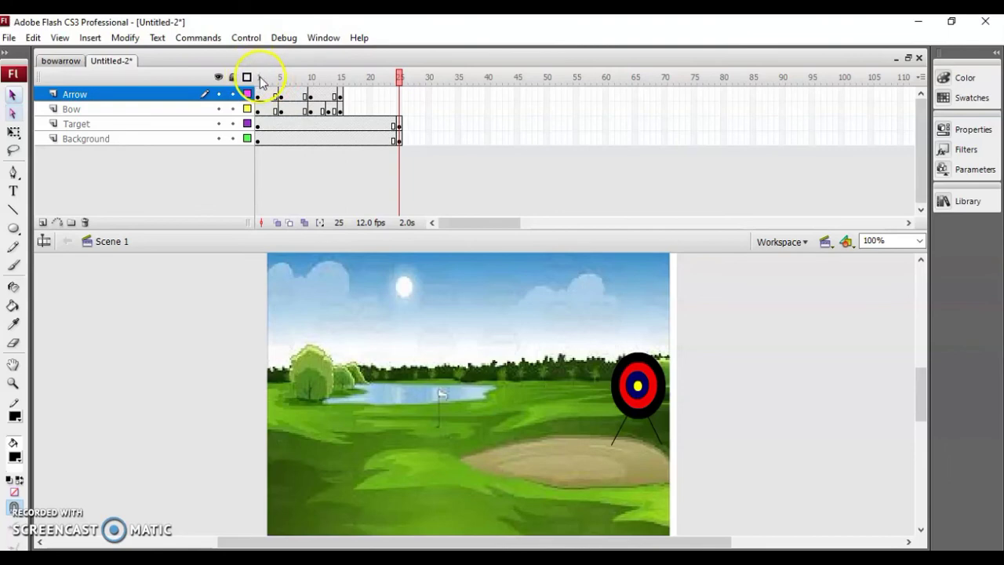
click(260, 78)
drag(261, 80, 262, 60)
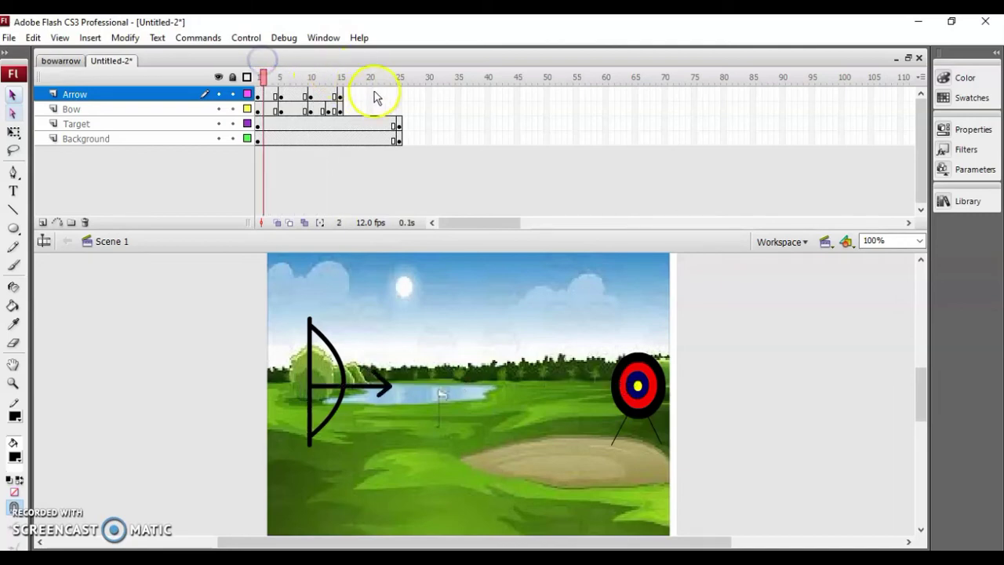
- Try to extend the Arrow and Bow layers to frame 25 with regular frames
click(399, 92)
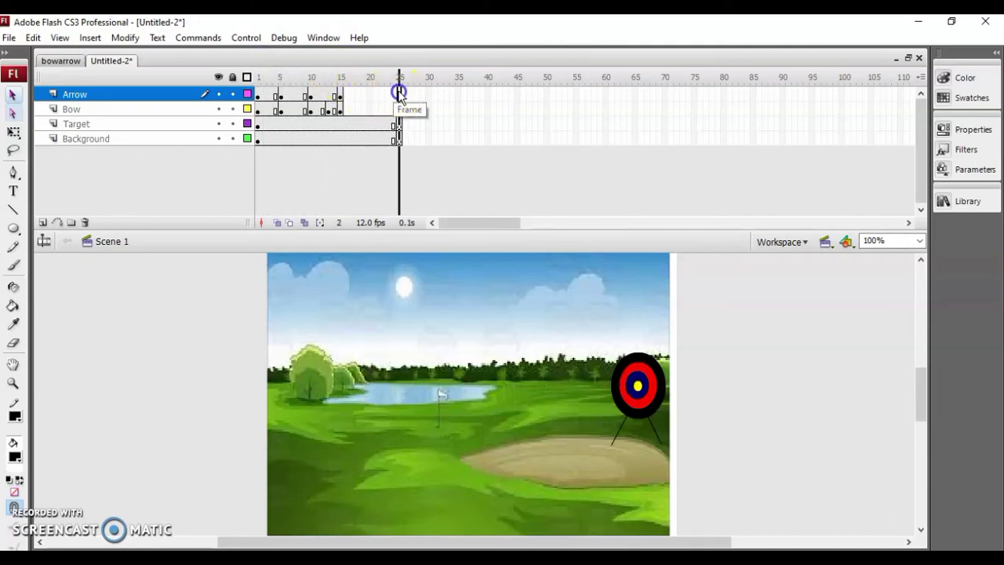
click(399, 109)
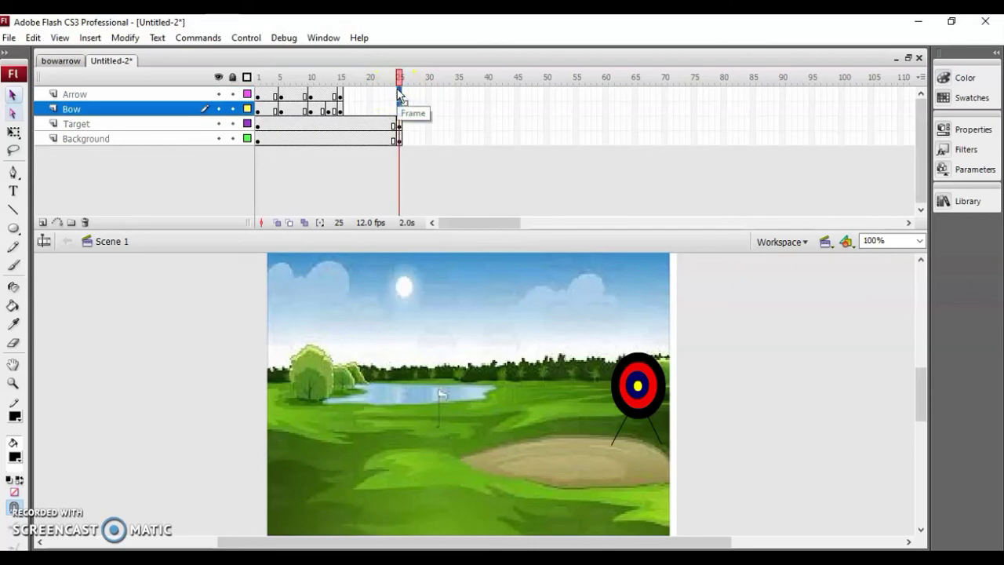
right_click(399, 90)
click(438, 137)
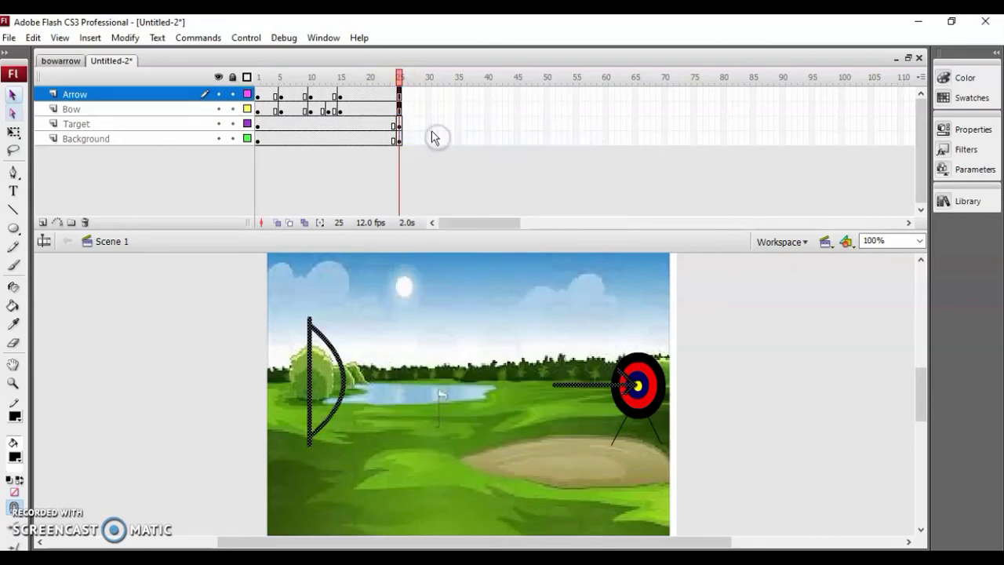
- Insert keyframes at frame 25 of the Arrow and Bow layers and scrub through the timeline from frame 1
click(395, 110)
click(399, 95)
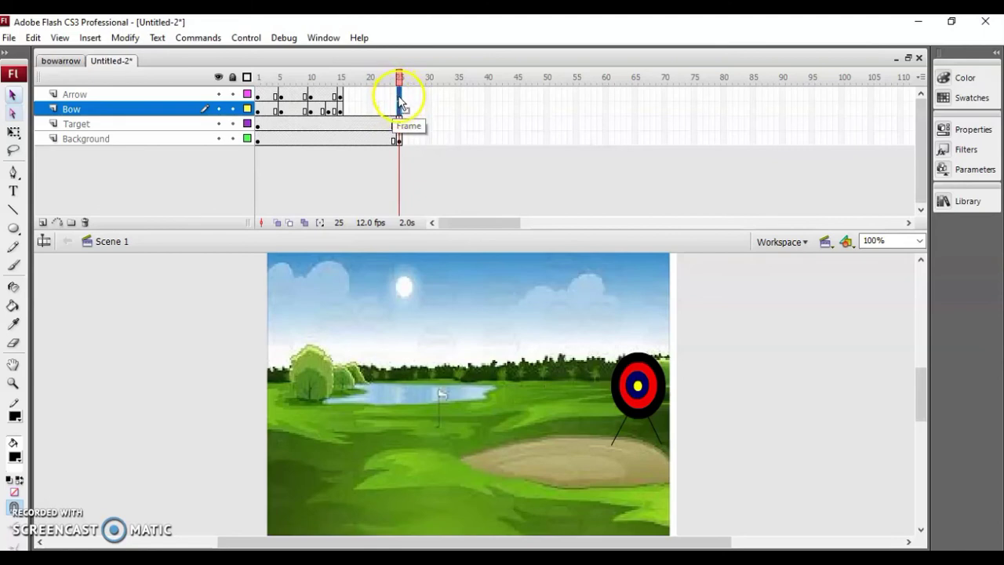
right_click(400, 102)
click(443, 178)
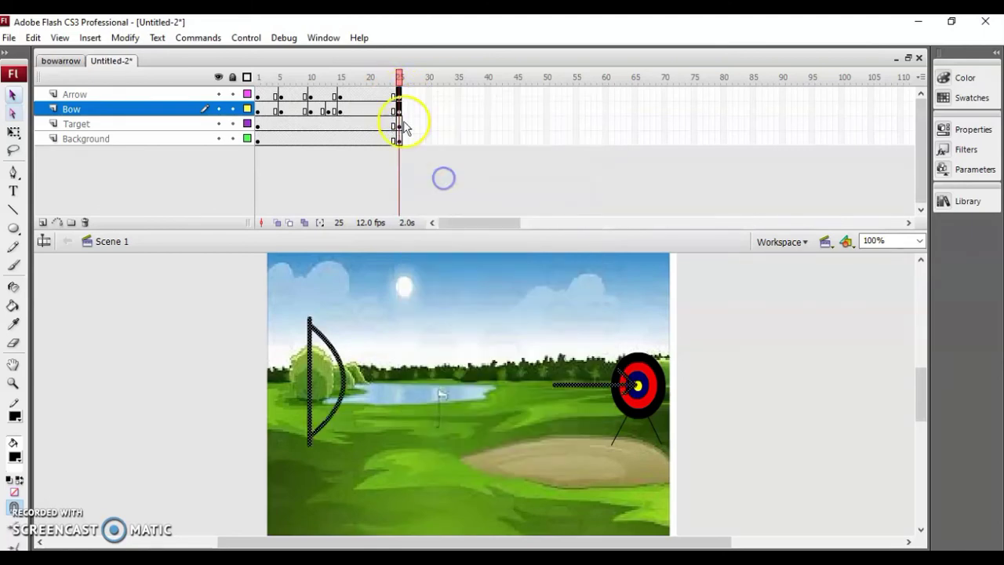
click(259, 77)
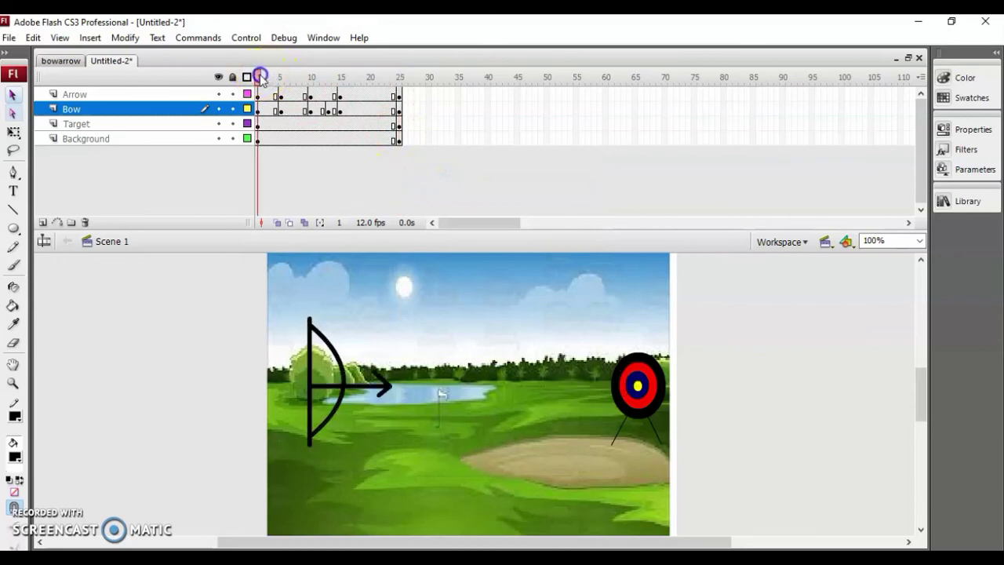
drag(259, 77, 430, 94)
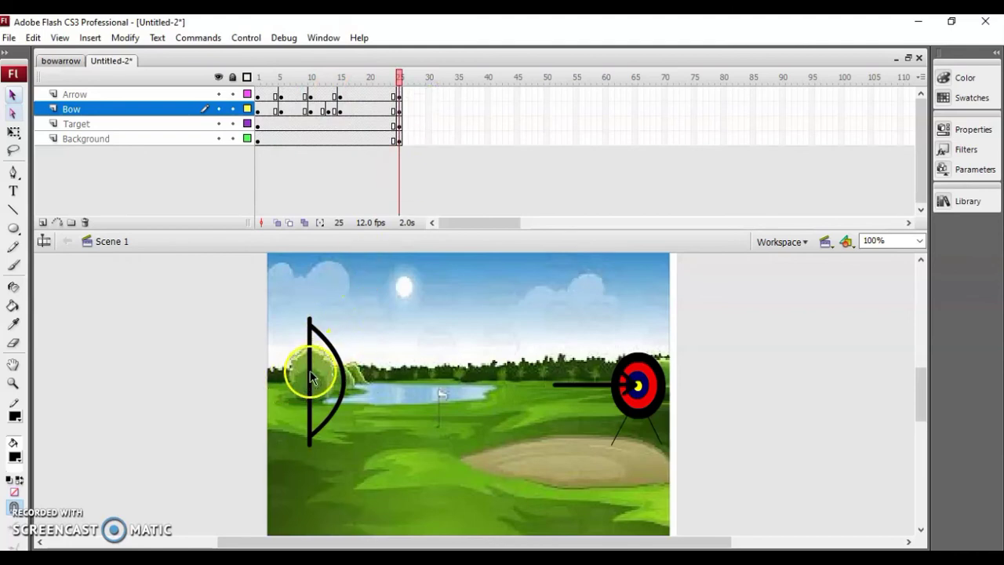
- Insert a keyframe at frame 16 of the Bow layer and curve the bowstring slightly backward with the Selection tool
key(v)
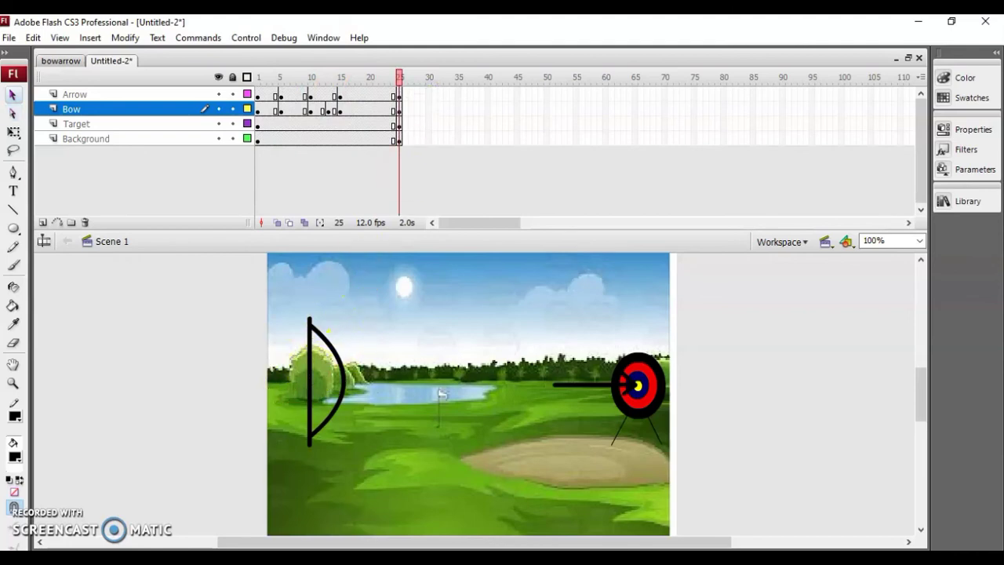
right_click(347, 110)
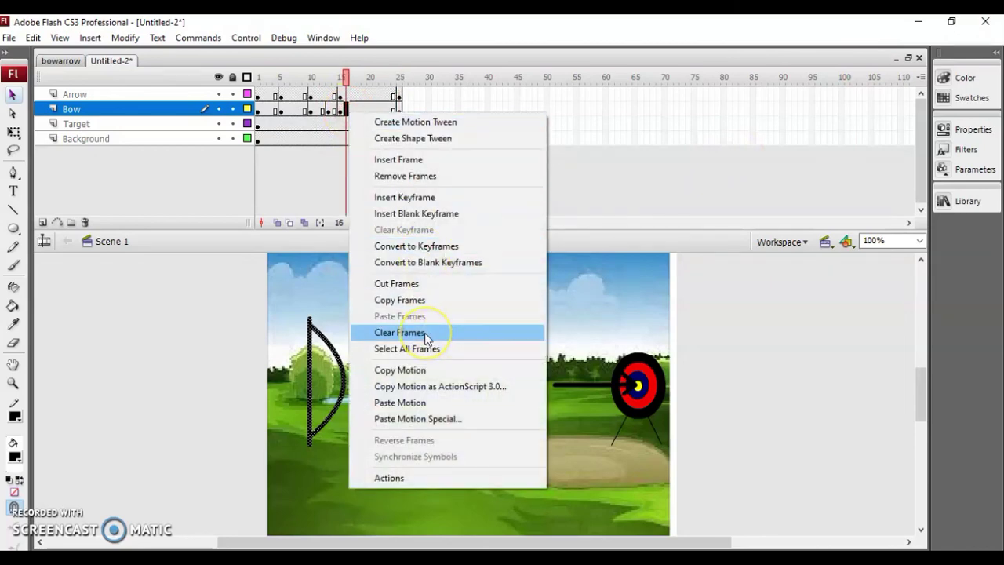
click(406, 199)
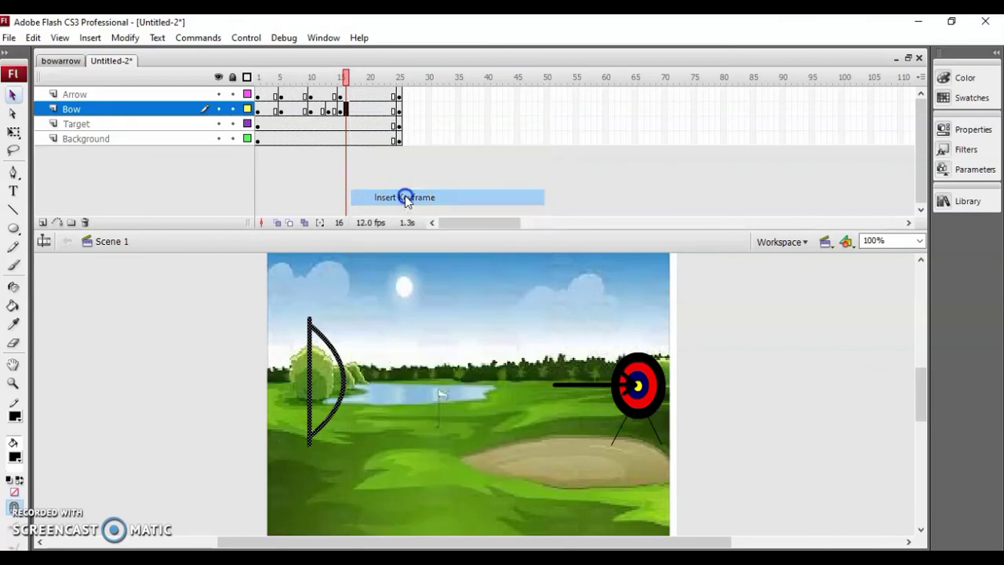
click(294, 387)
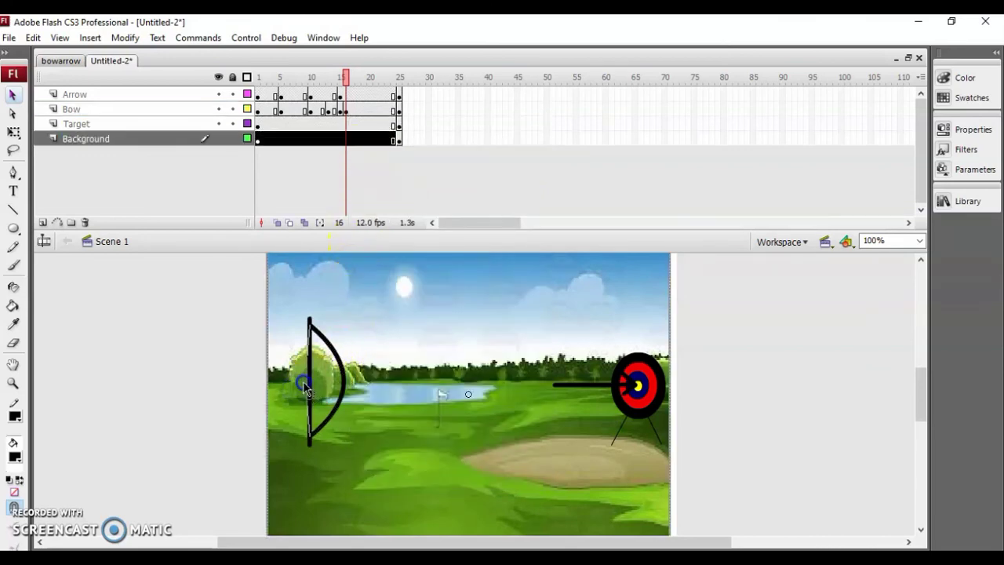
drag(305, 386, 302, 385)
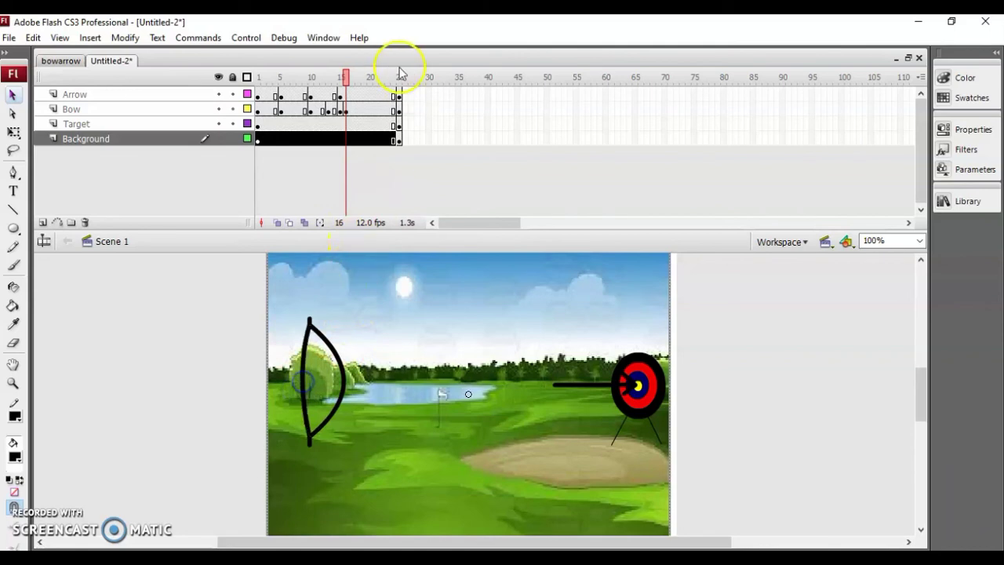
- Insert a keyframe at frame 18 of the Bow layer and pull the bowstring straight
right_click(356, 110)
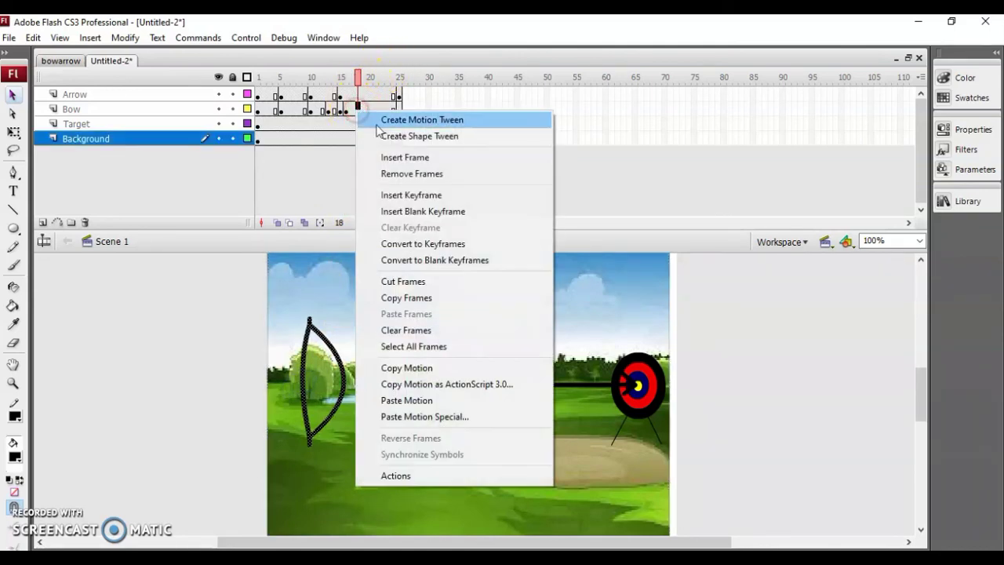
click(423, 195)
click(405, 471)
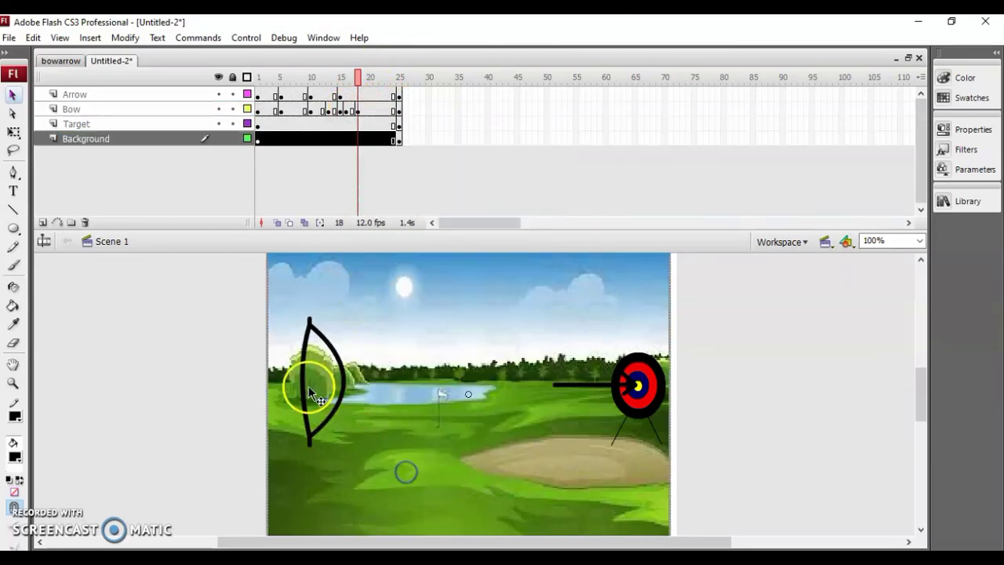
click(305, 385)
drag(312, 390, 314, 386)
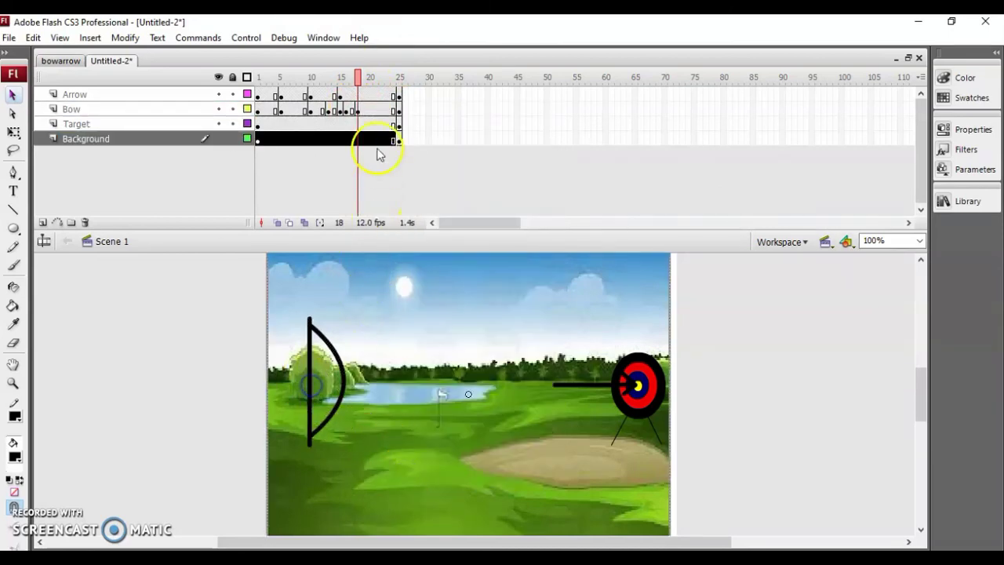
- Insert a keyframe at frame 19 of the Bow layer and bend the bowstring slightly backward
click(364, 110)
right_click(364, 109)
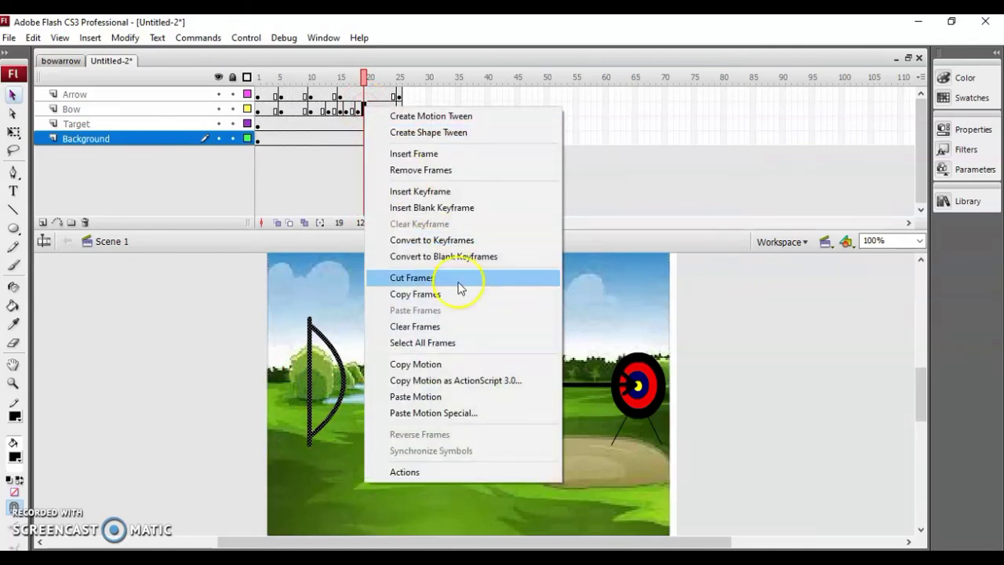
click(444, 192)
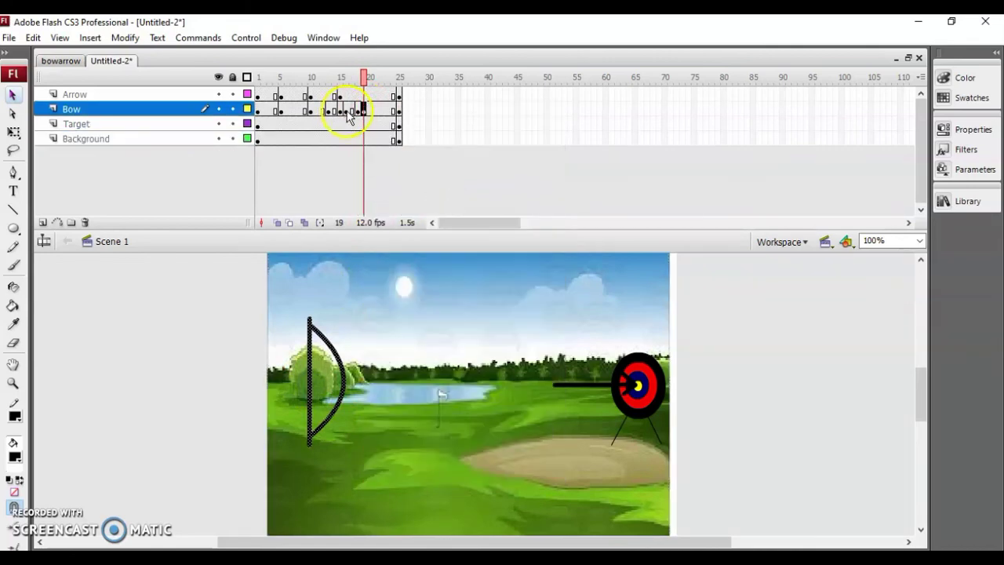
click(348, 448)
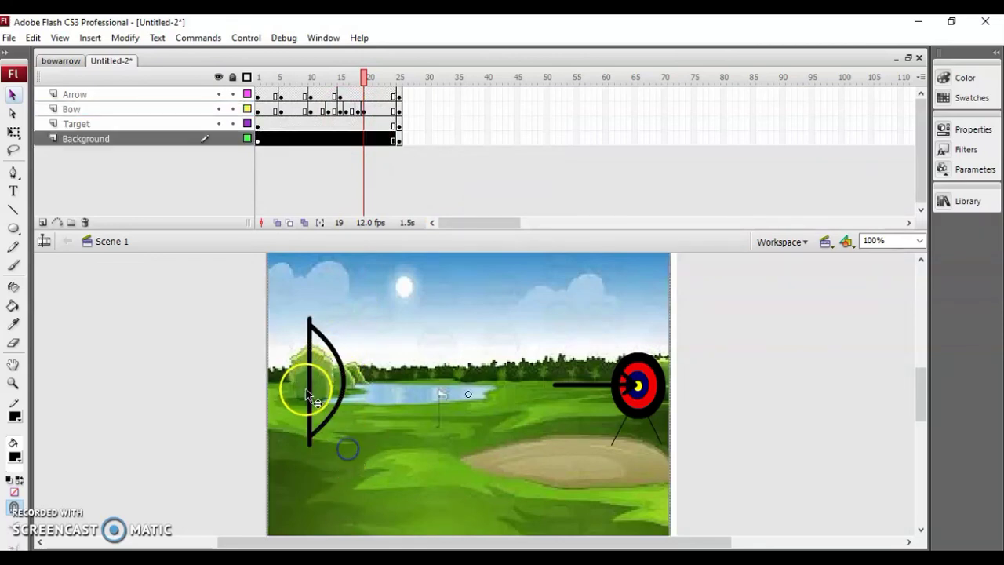
click(306, 389)
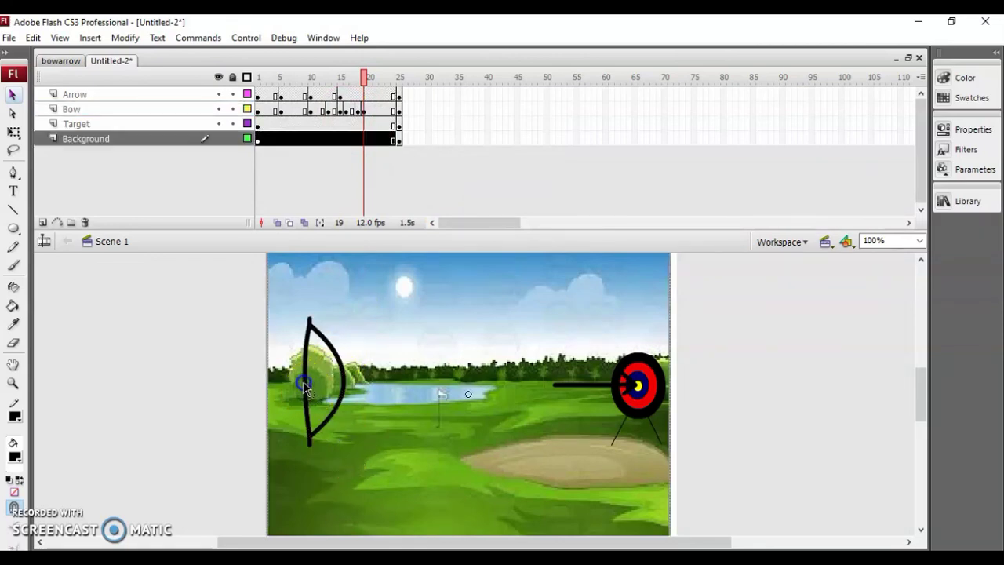
- Insert a keyframe at frame 20 of the Bow layer and straighten the bowstring, undoing the accidental background shift
right_click(372, 112)
click(424, 196)
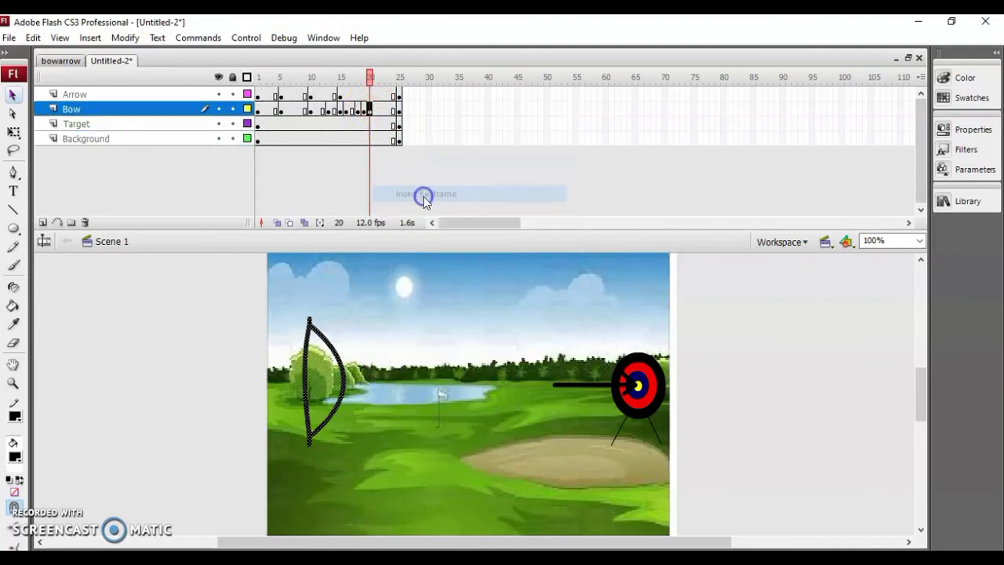
click(353, 478)
drag(303, 383, 306, 384)
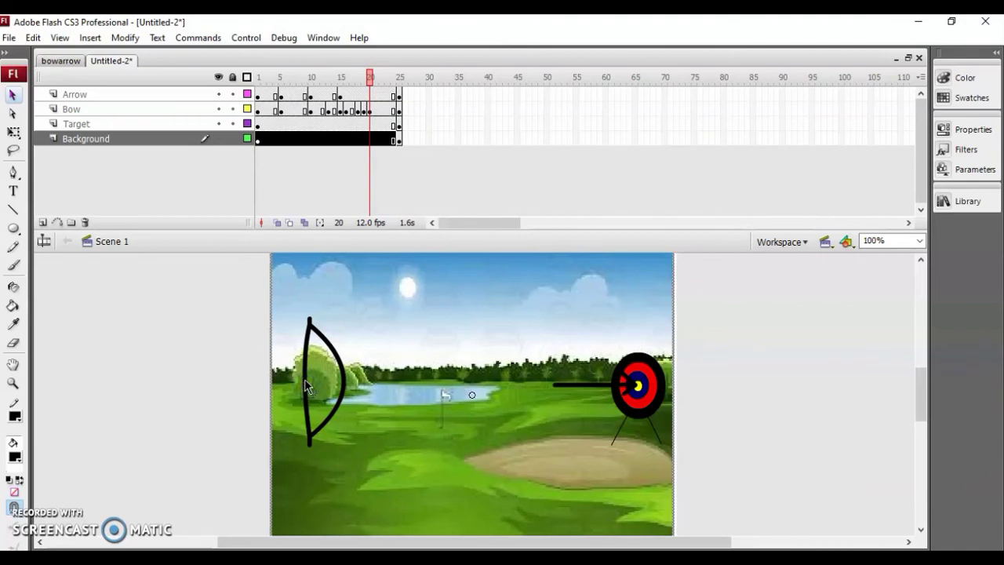
key(ctrl+z)
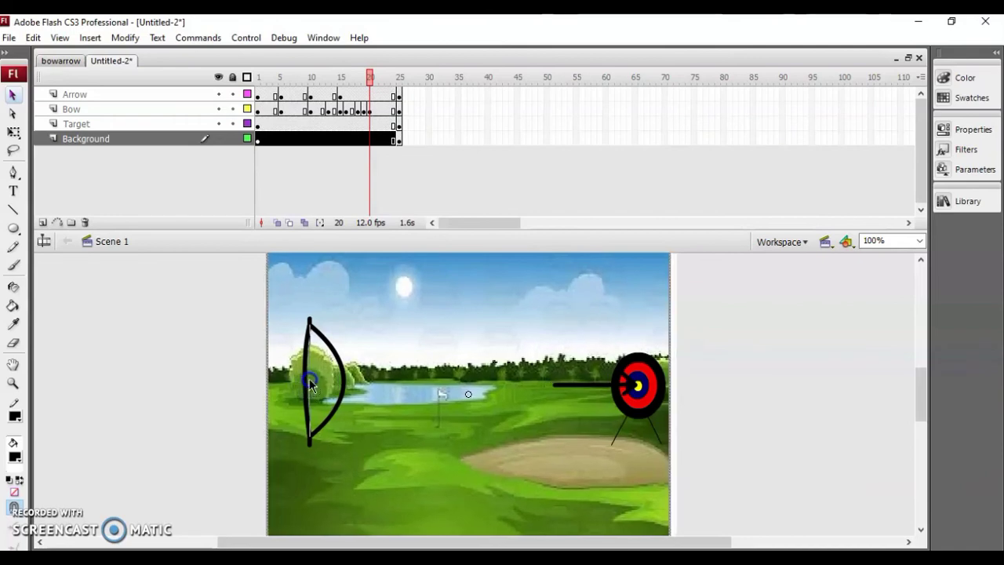
- Scrub the timeline from frame 1 to frame 25 and test the movie
drag(259, 78, 398, 99)
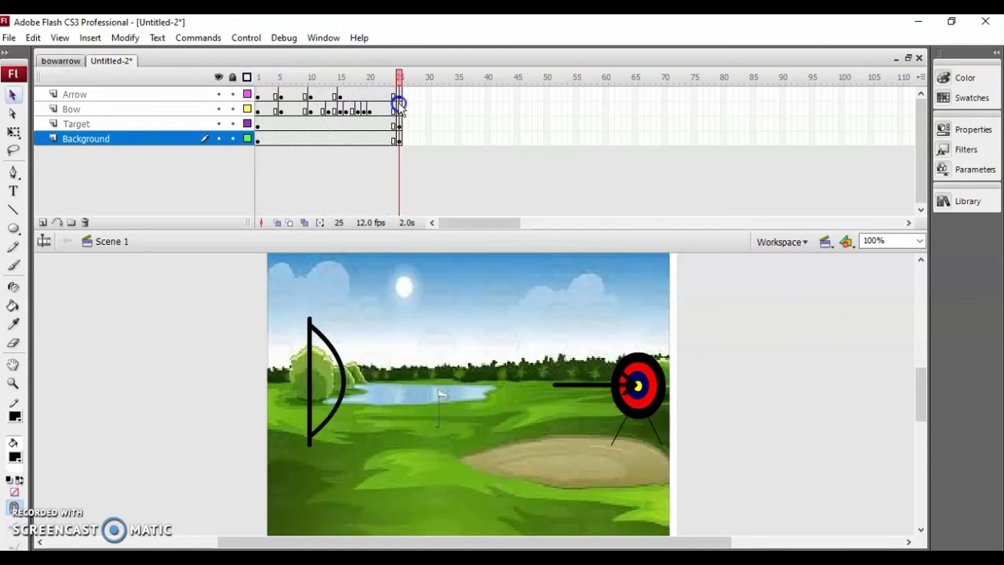
click(253, 38)
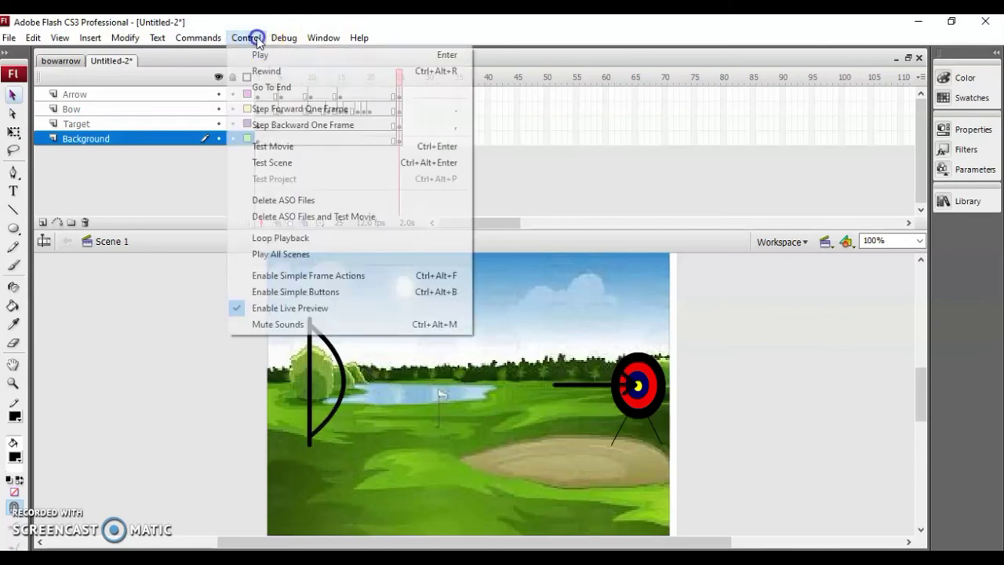
click(275, 149)
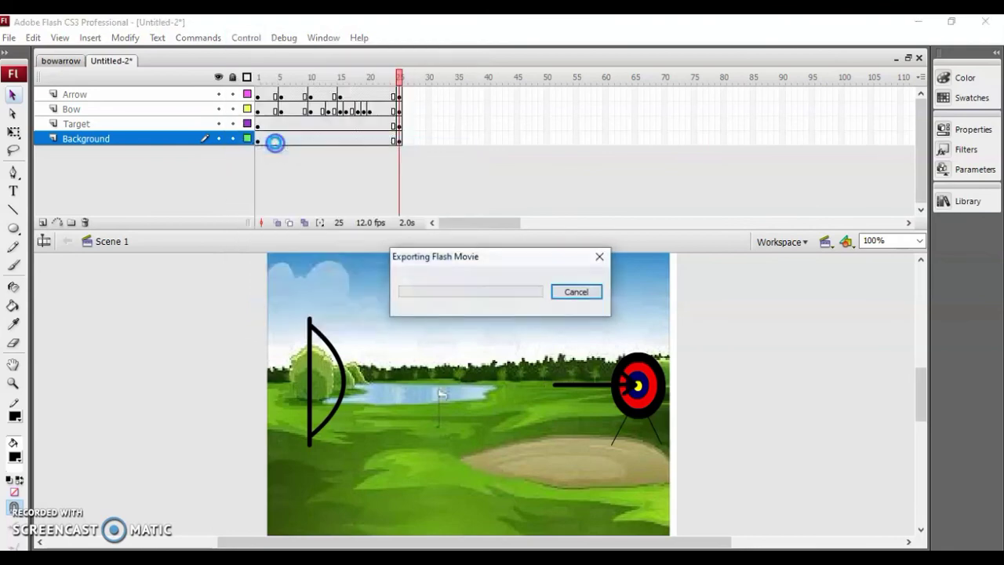